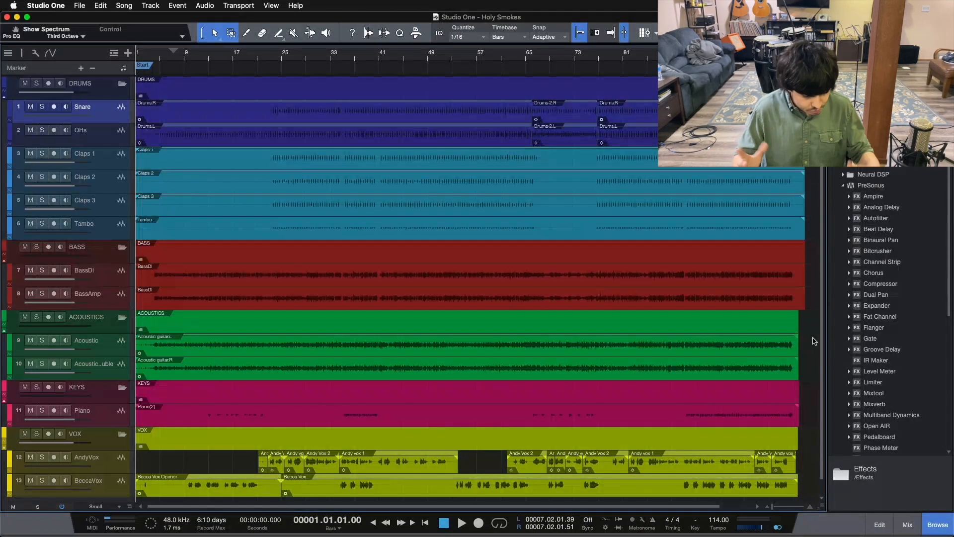
# Show the mixer and review the drum, claps, ClapsLvl, bass and acoustic guitar channels with their group buses
pyautogui.press('F3')
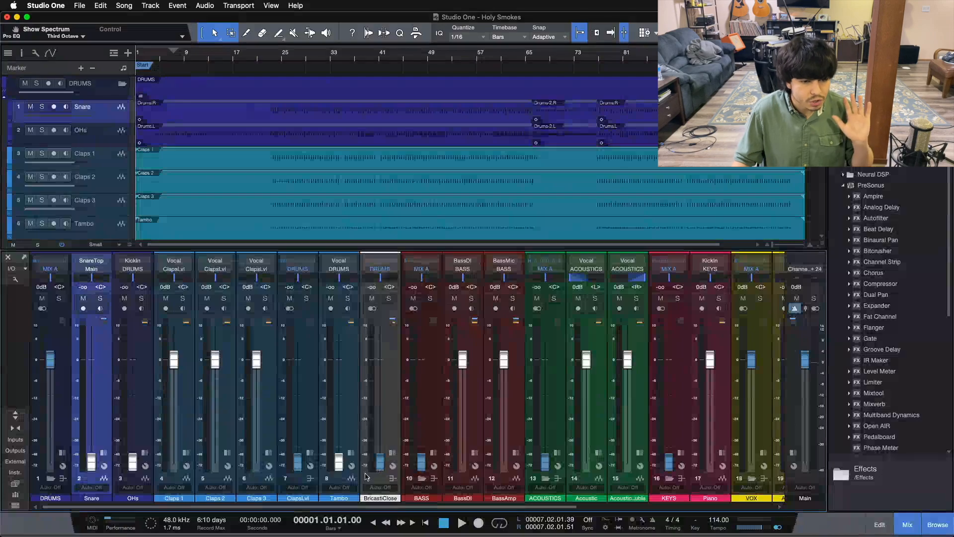
pyautogui.press('F3')
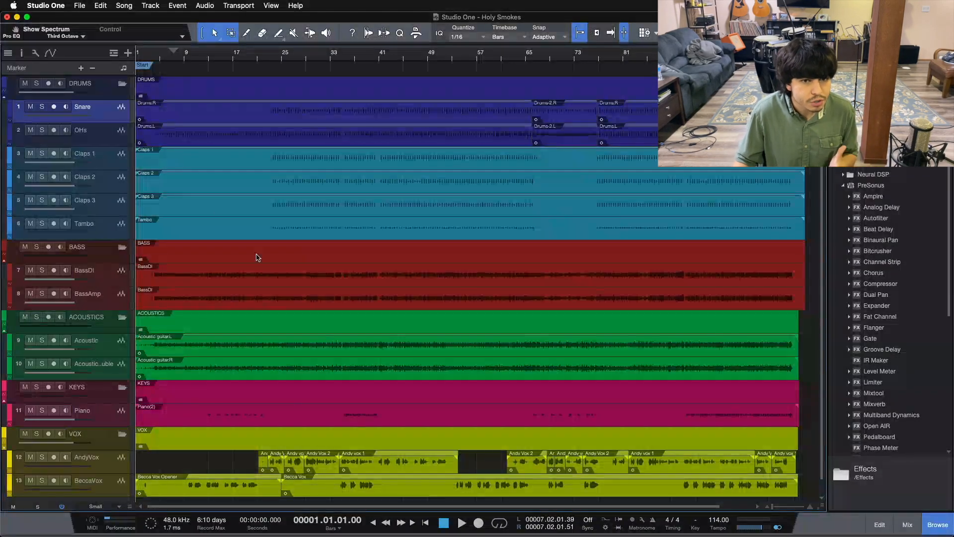
pyautogui.press('F3')
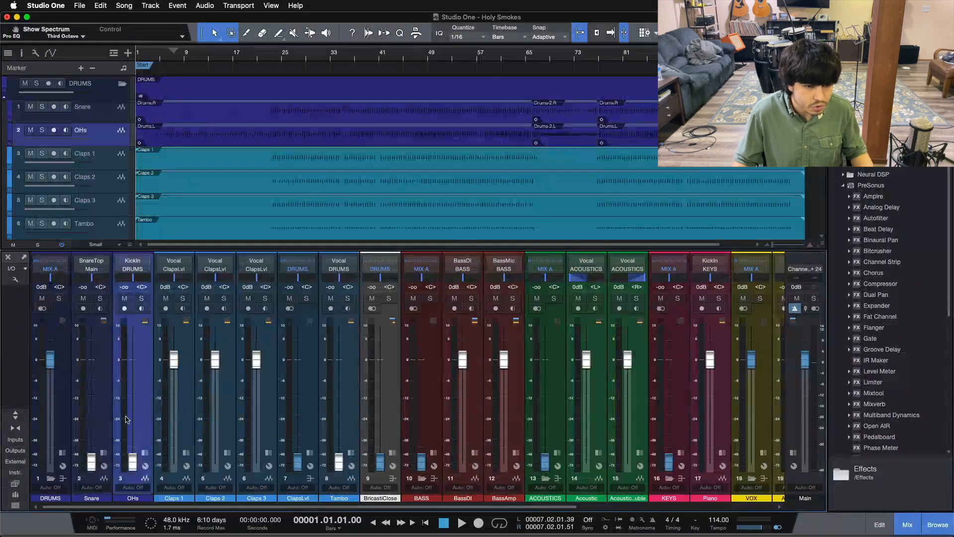
pyautogui.click(62, 416)
pyautogui.click(190, 399)
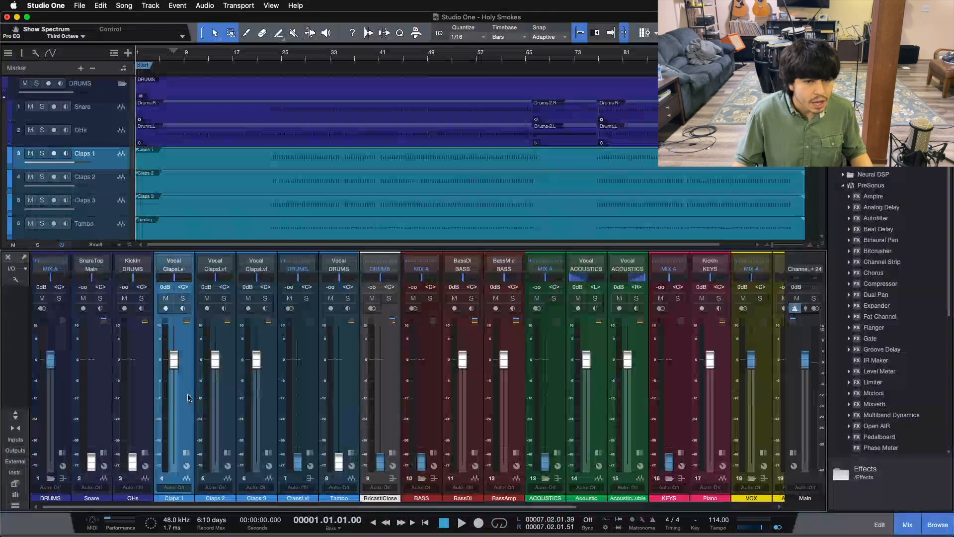
pyautogui.click(257, 396)
pyautogui.click(303, 391)
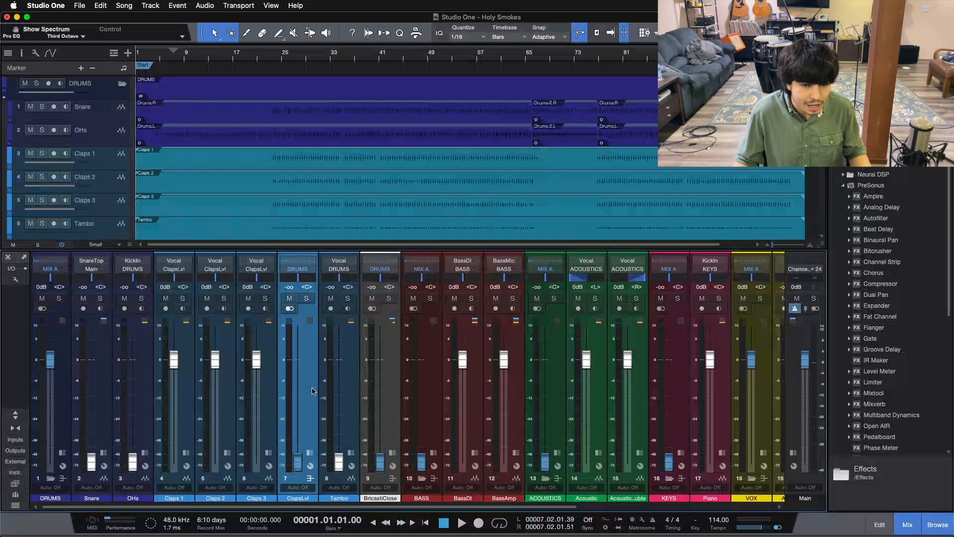
pyautogui.click(512, 397)
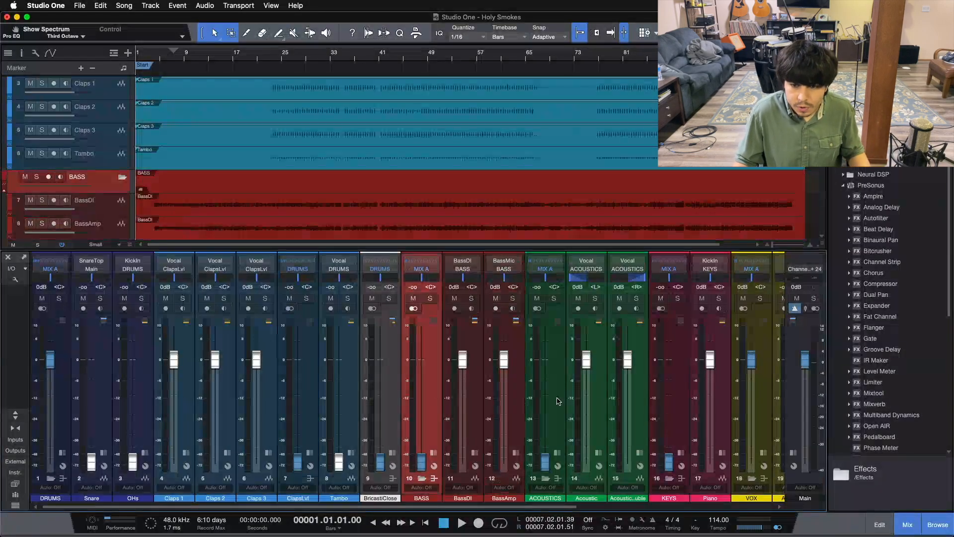
pyautogui.click(634, 409)
pyautogui.click(586, 398)
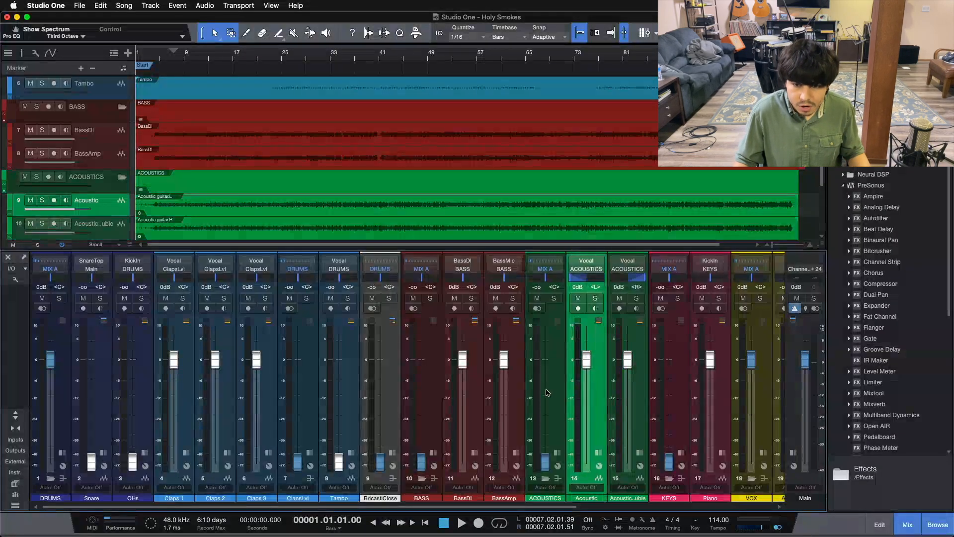
pyautogui.click(547, 392)
# Review the piano, KEYS, vocal, VOX, SlapDelay and reverb channels in the rest of the mixer
pyautogui.hscroll(10, 510, 490)
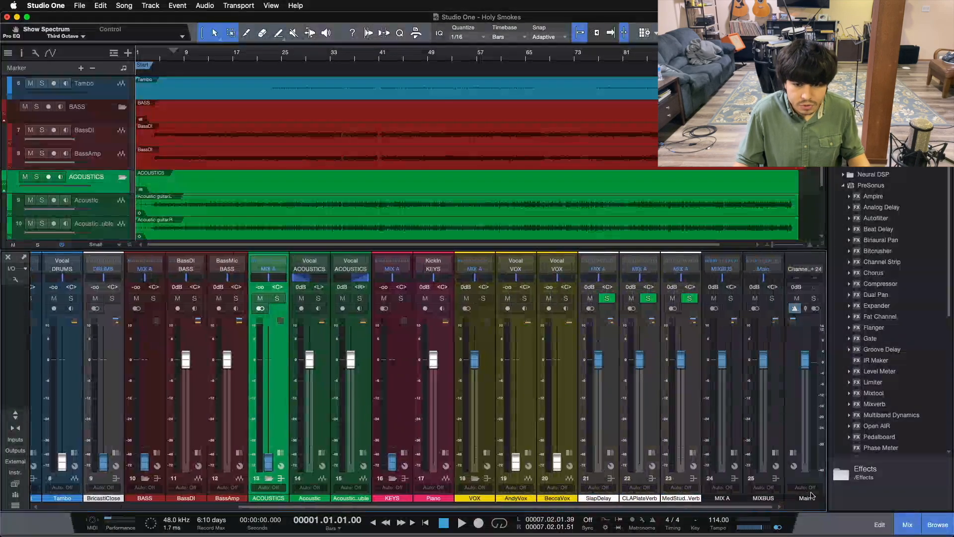
pyautogui.click(430, 391)
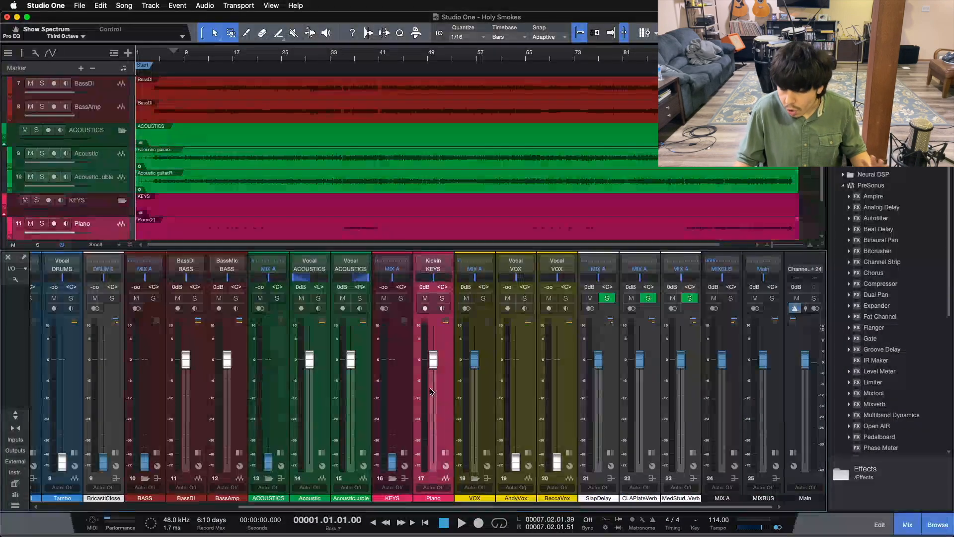
pyautogui.click(397, 378)
pyautogui.click(528, 399)
pyautogui.click(563, 388)
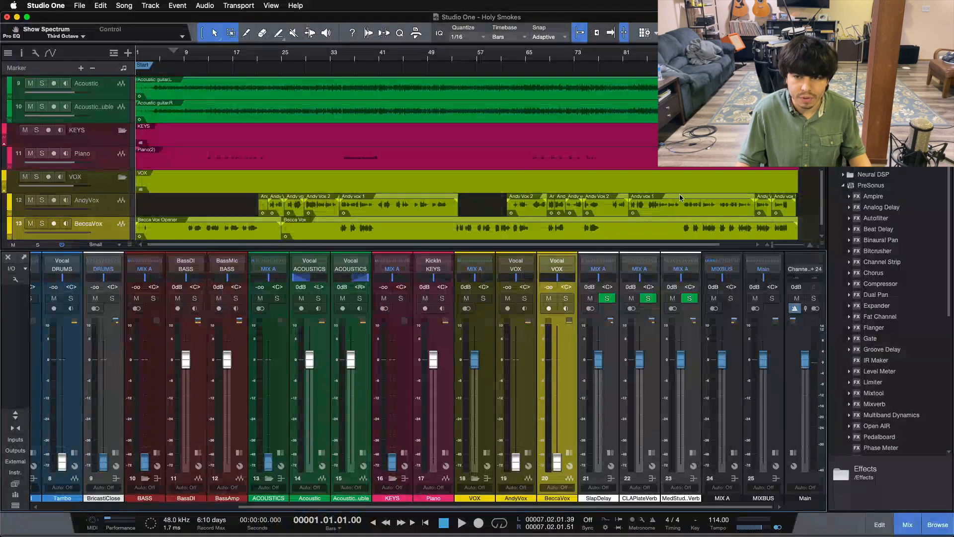
pyautogui.click(479, 398)
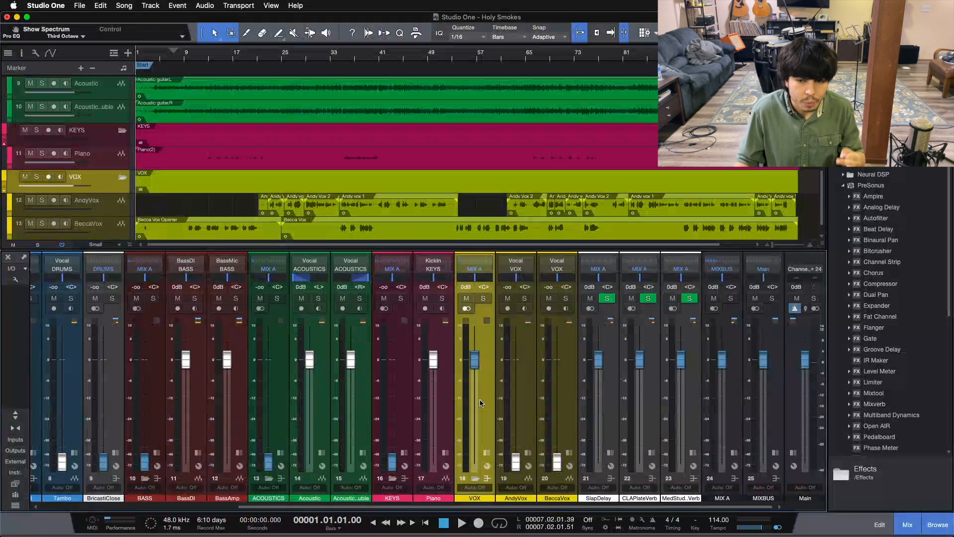
pyautogui.click(596, 429)
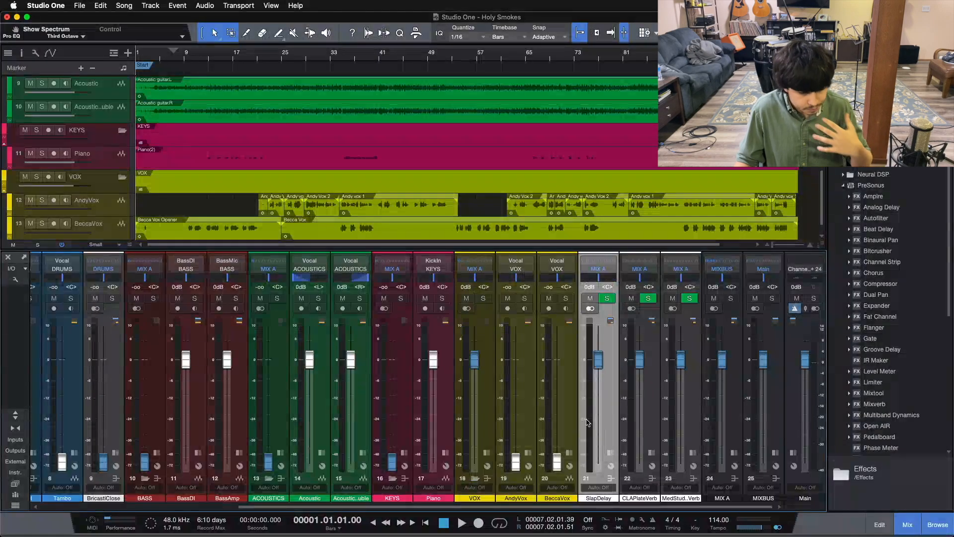
pyautogui.click(692, 419)
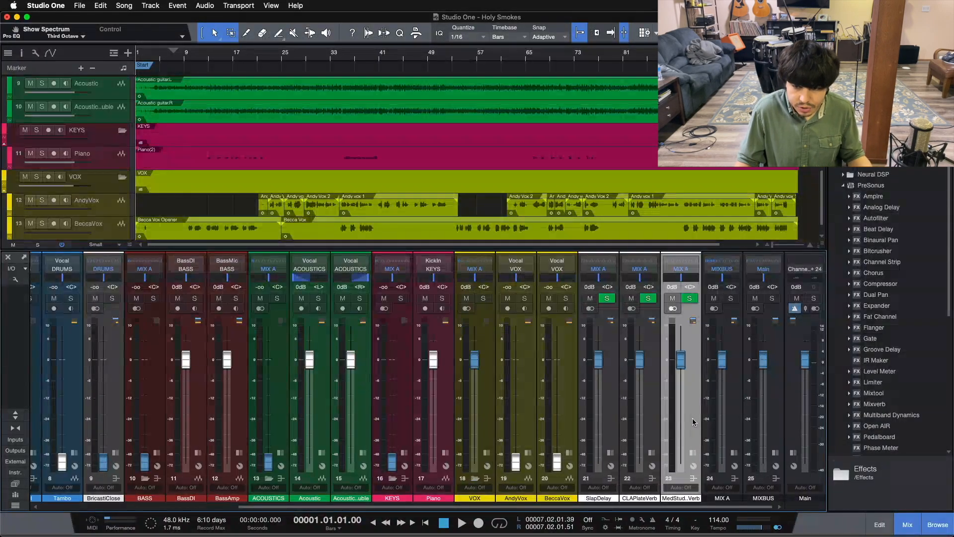
# Expand the MIX A bus and inspect its Console Shaper Mix FX and its Fat Channel compressor
pyautogui.click(732, 452)
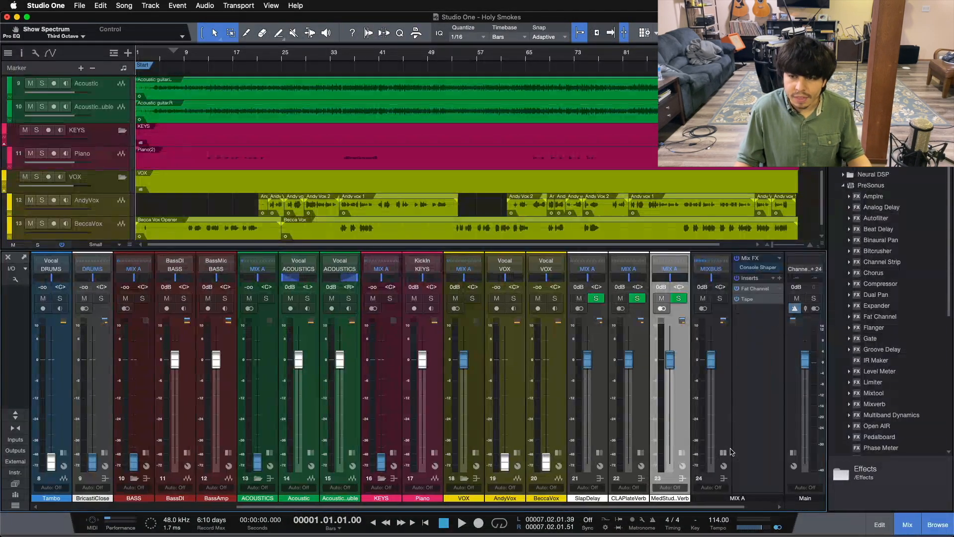
pyautogui.click(750, 269)
pyautogui.moveTo(511, 111); pyautogui.dragTo(495, 216)
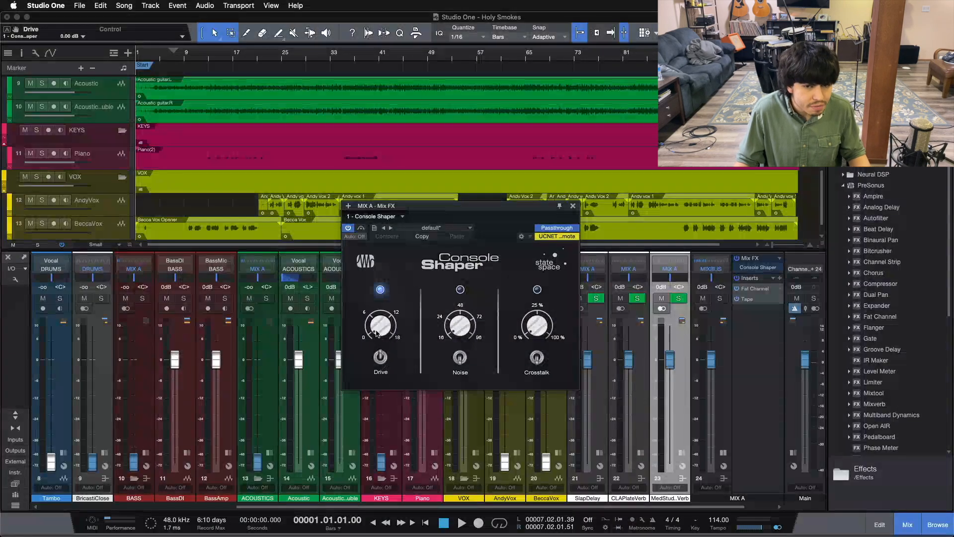
pyautogui.click(747, 290)
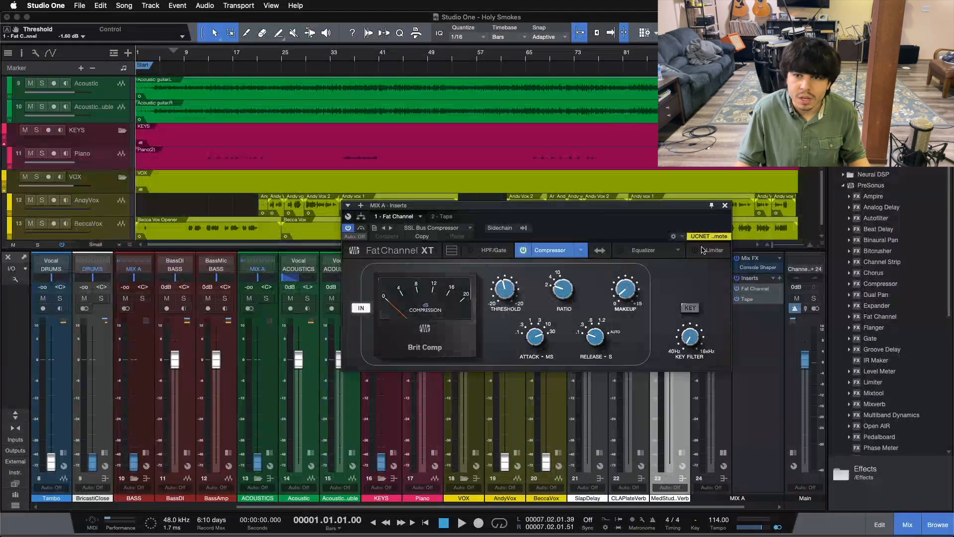
# Inspect the MIX A bus's Tape insert, covering color amount, color type and tape speed, and close the plug-in
pyautogui.click(750, 303)
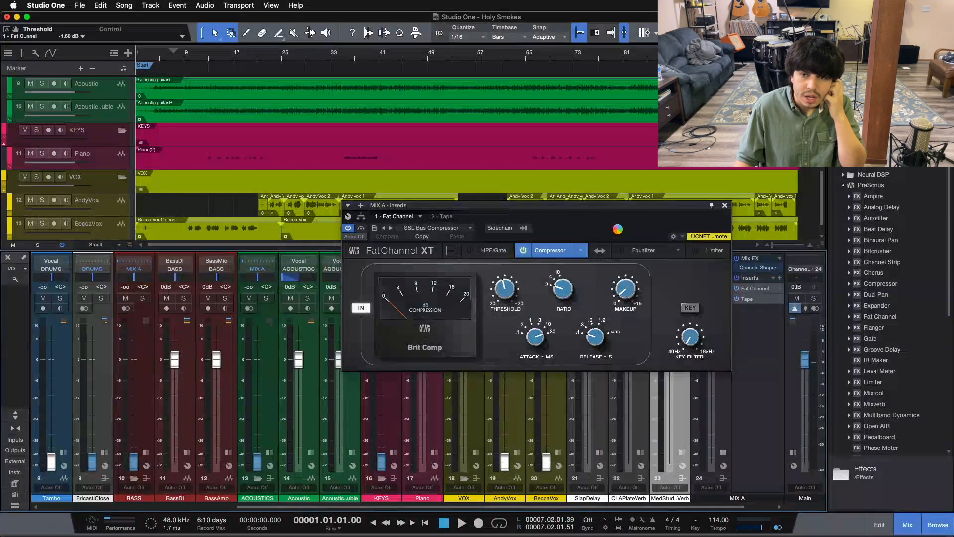
pyautogui.moveTo(617, 229); pyautogui.dragTo(494, 194)
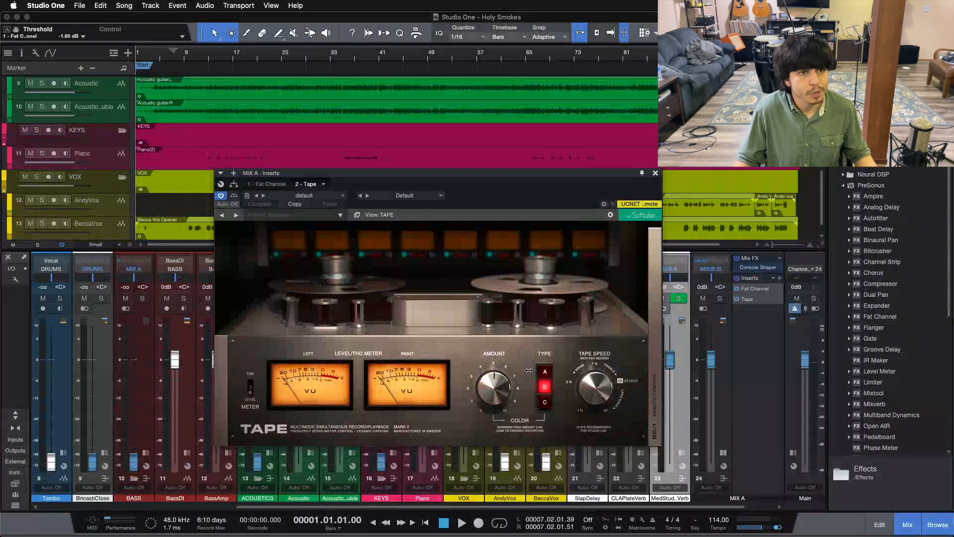
pyautogui.click(507, 387)
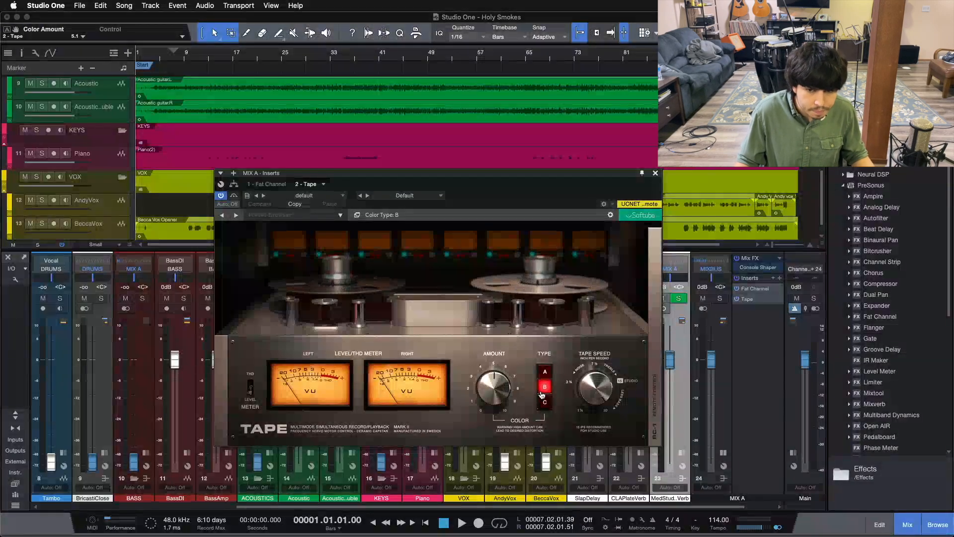
pyautogui.click(586, 367)
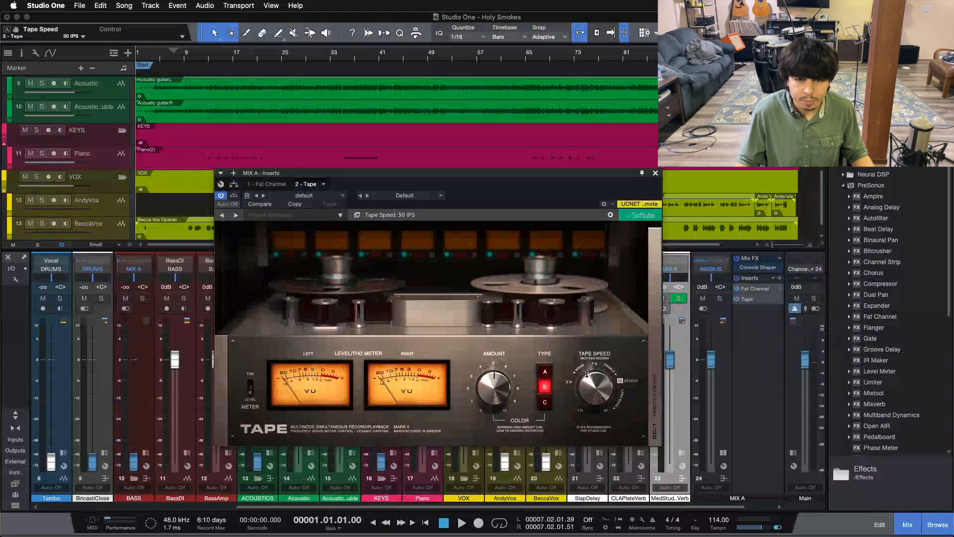
pyautogui.click(655, 174)
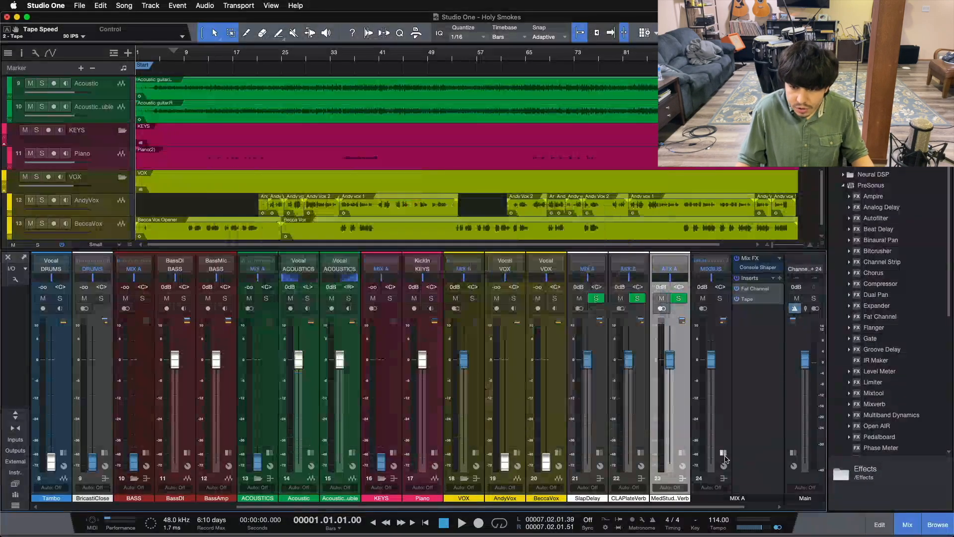
# Expand the mixer to show the channels' inserts and sends, and remove the Fat Channel from the Snare channel
pyautogui.moveTo(692, 517); pyautogui.dragTo(84, 492)
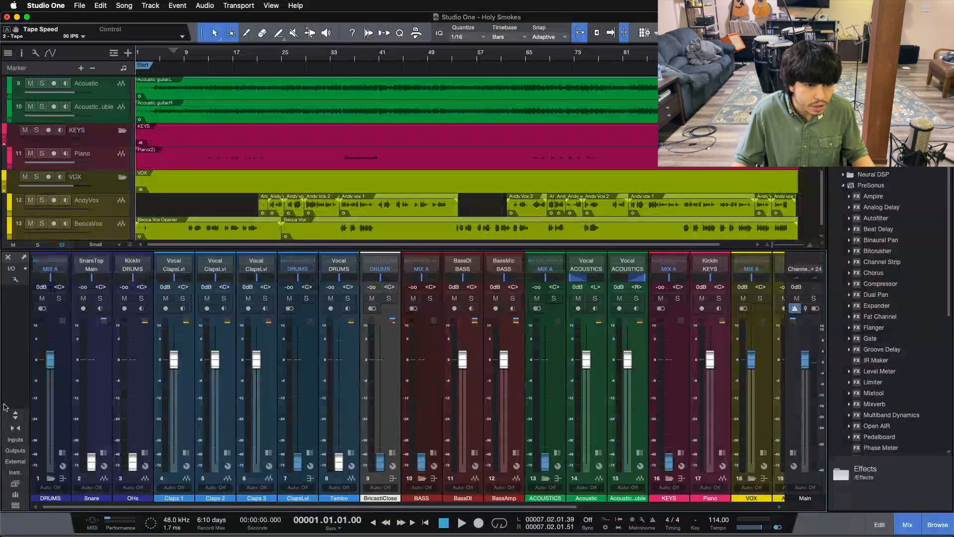
pyautogui.click(15, 415)
pyautogui.click(87, 172)
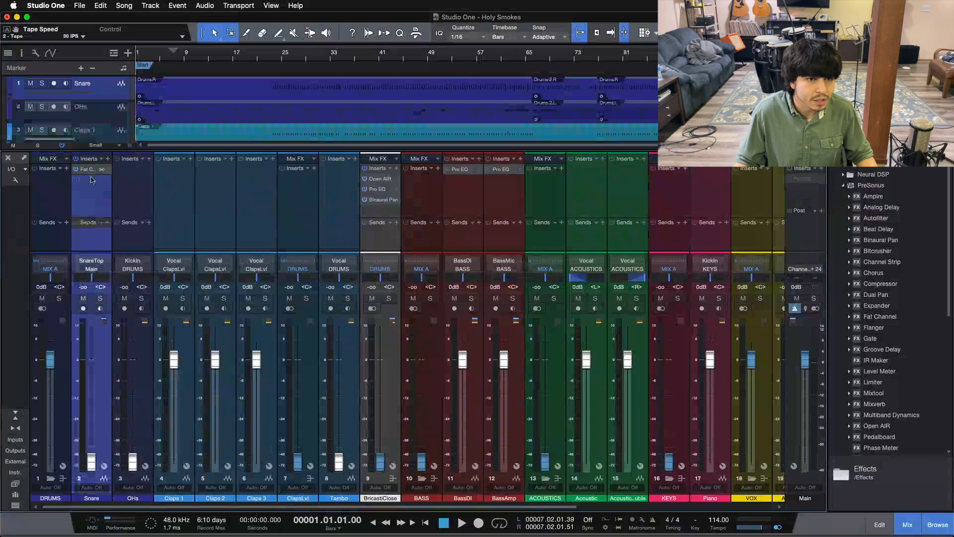
pyautogui.rightClick(88, 172)
pyautogui.click(93, 263)
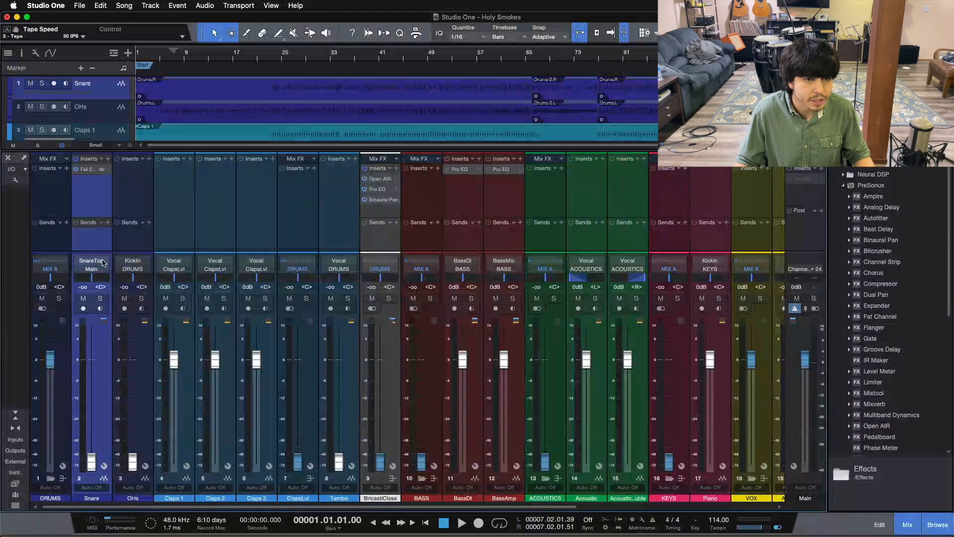
# Activate the Pro EQ inserts on BassDI and BassAmp and check the high-cut and low-cut filters that split them
pyautogui.click(473, 203)
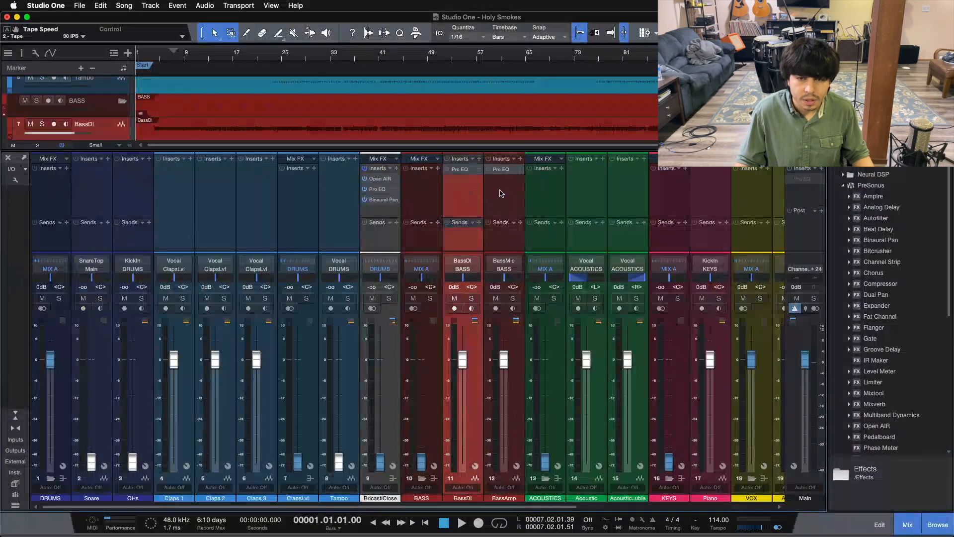
pyautogui.click(507, 206)
pyautogui.click(470, 191)
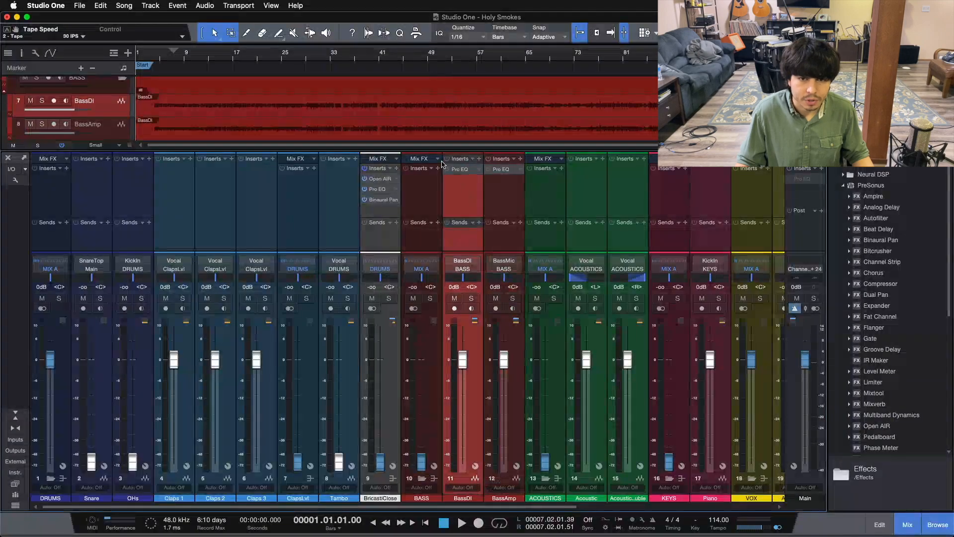
pyautogui.click(454, 171)
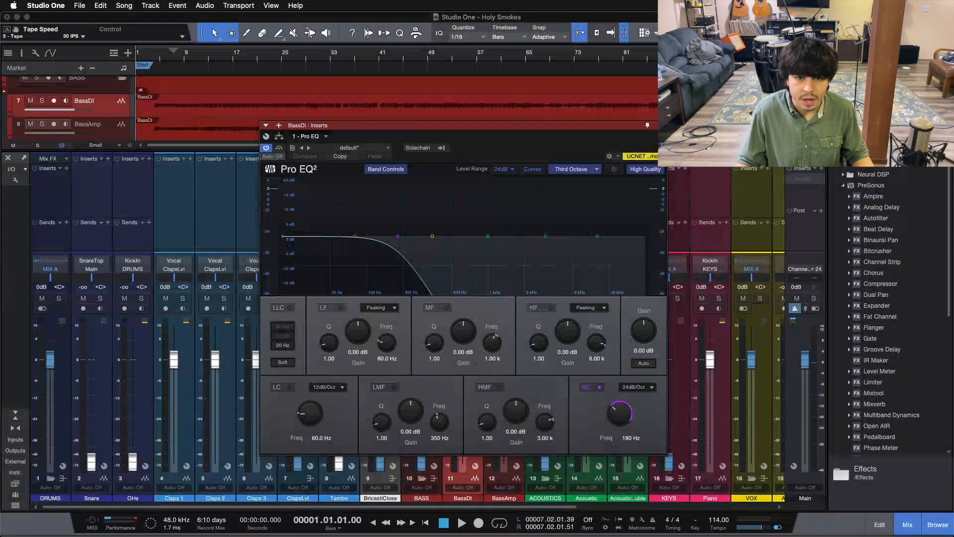
pyautogui.click(661, 125)
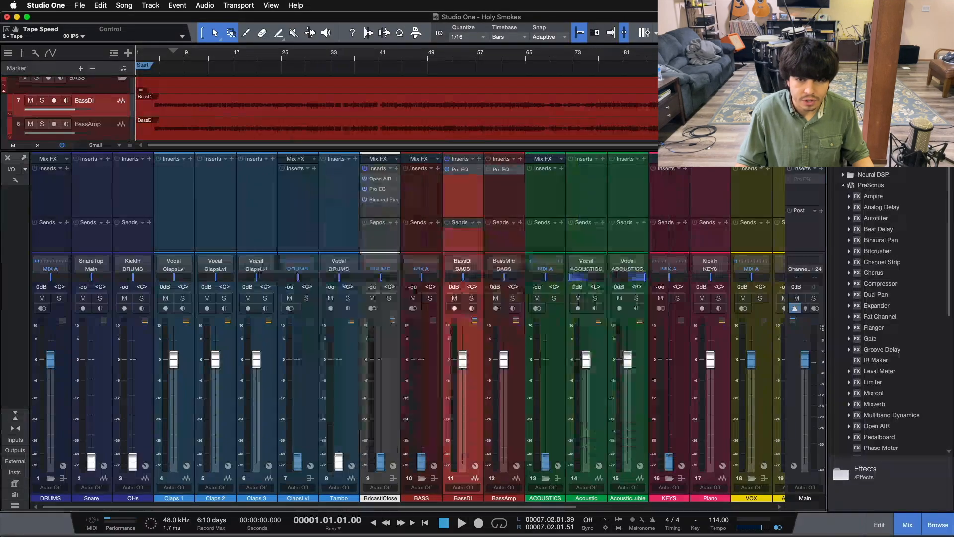
pyautogui.click(490, 172)
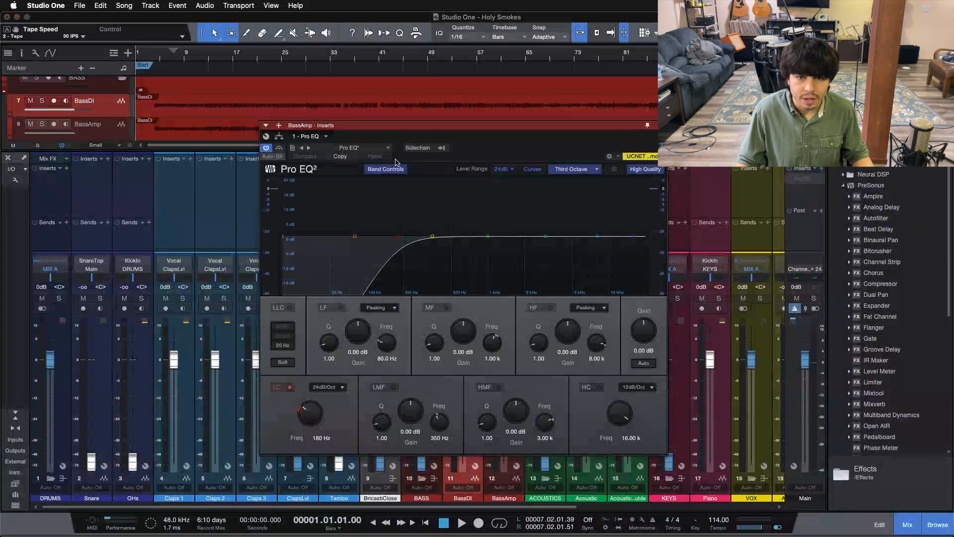
pyautogui.click(660, 125)
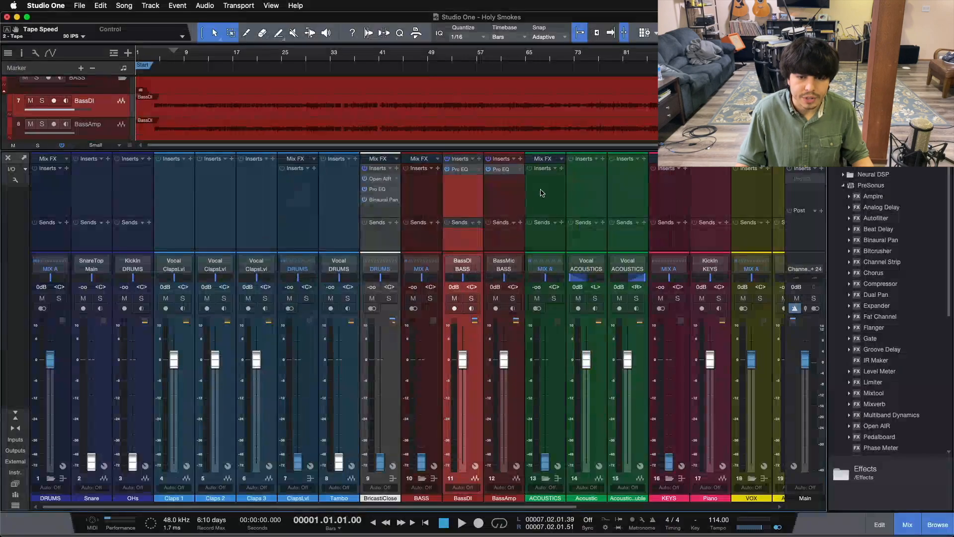
pyautogui.click(509, 191)
# Enlarge the mixer's sends area slightly and route the Snare channel's output to the DRUMS bus
pyautogui.hscroll(5, 345, 474)
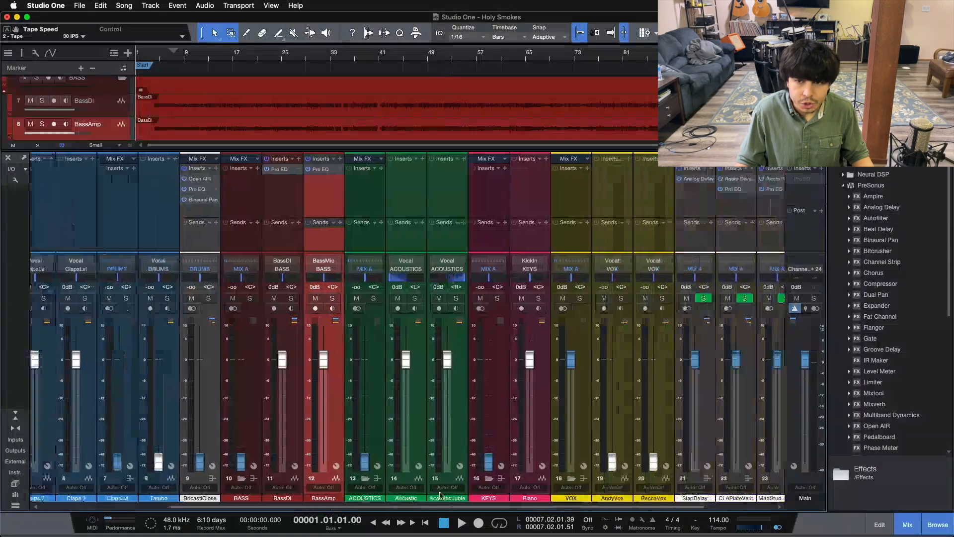
pyautogui.hscroll(-4, 344, 475)
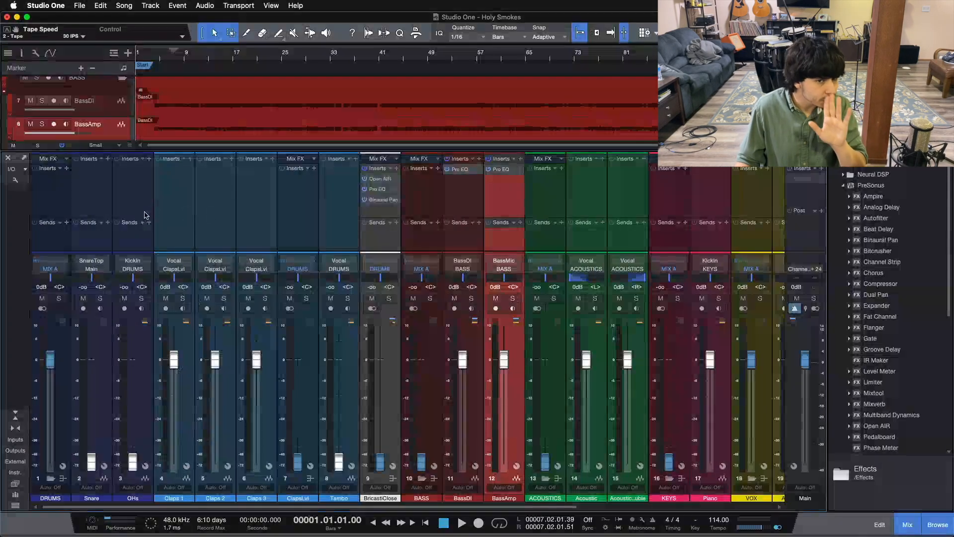
pyautogui.moveTo(121, 224); pyautogui.dragTo(139, 213)
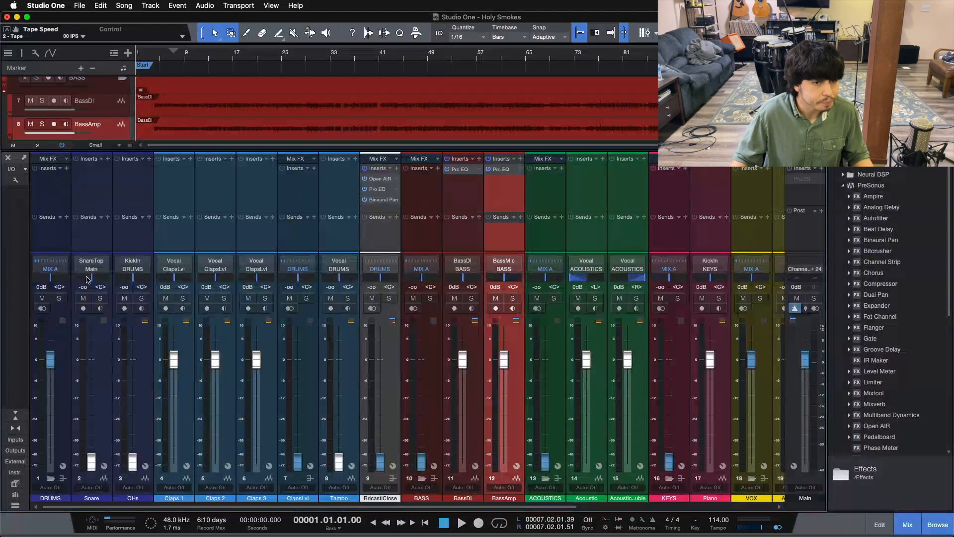
pyautogui.click(89, 272)
pyautogui.click(98, 293)
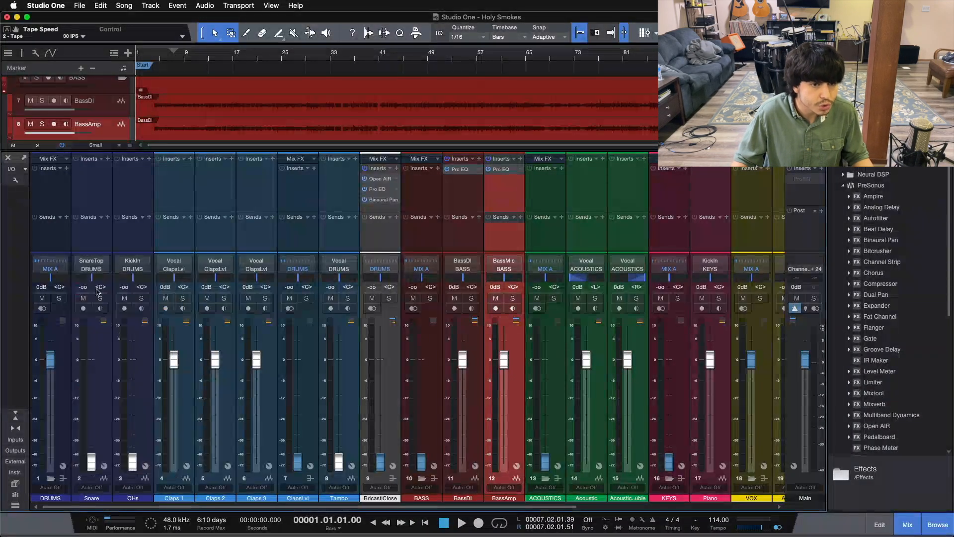
pyautogui.click(85, 243)
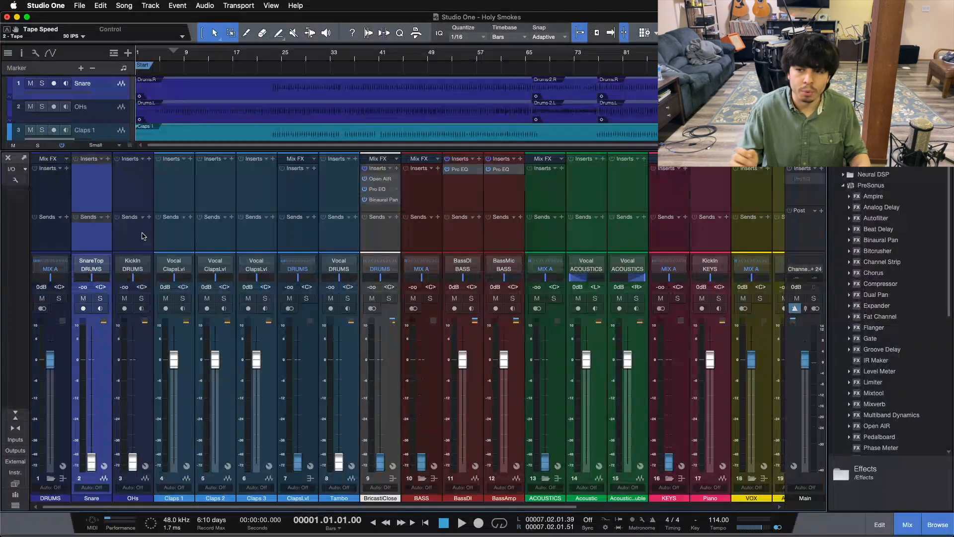
# Build the Snare channel's insert chain with a Limiter, a Pro EQ, a Compressor and a second Pro EQ, in that order
pyautogui.scroll(-5, 933, 305)
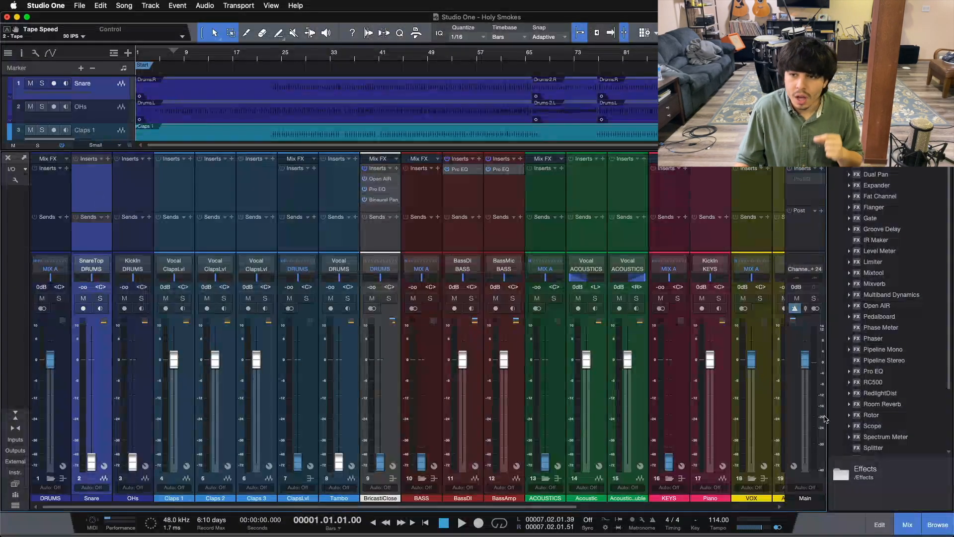
pyautogui.moveTo(873, 261); pyautogui.dragTo(97, 186)
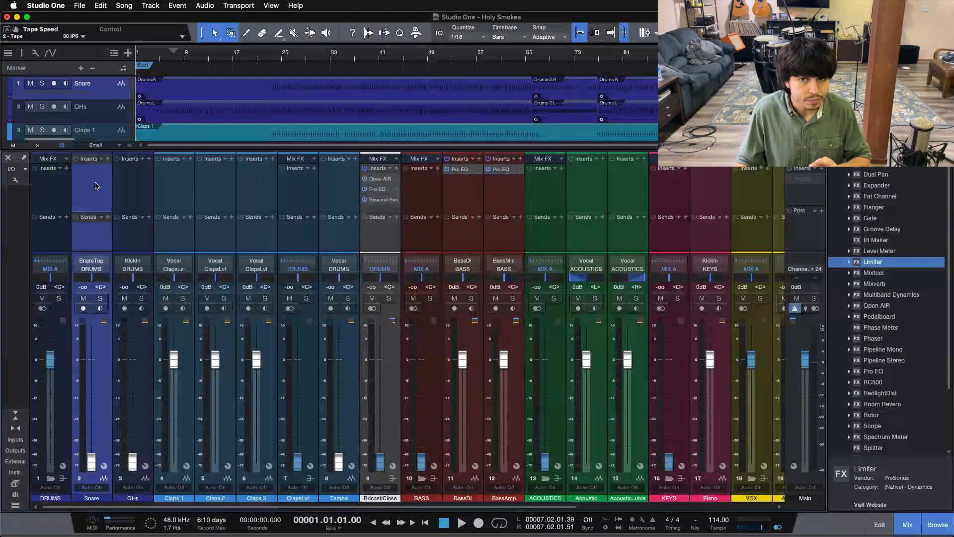
pyautogui.click(496, 126)
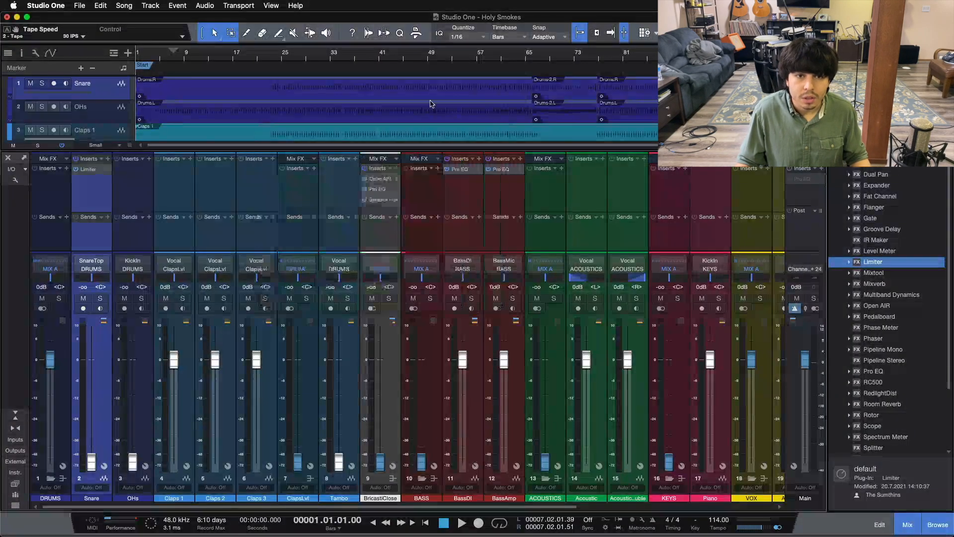
pyautogui.moveTo(874, 371); pyautogui.dragTo(84, 196)
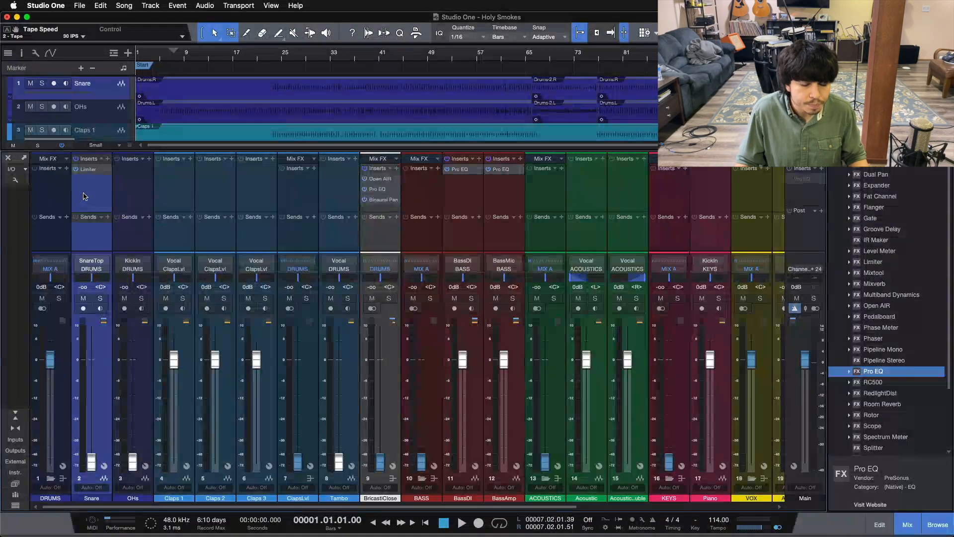
pyautogui.moveTo(864, 165); pyautogui.dragTo(64, 218)
pyautogui.moveTo(93, 204); pyautogui.dragTo(93, 209)
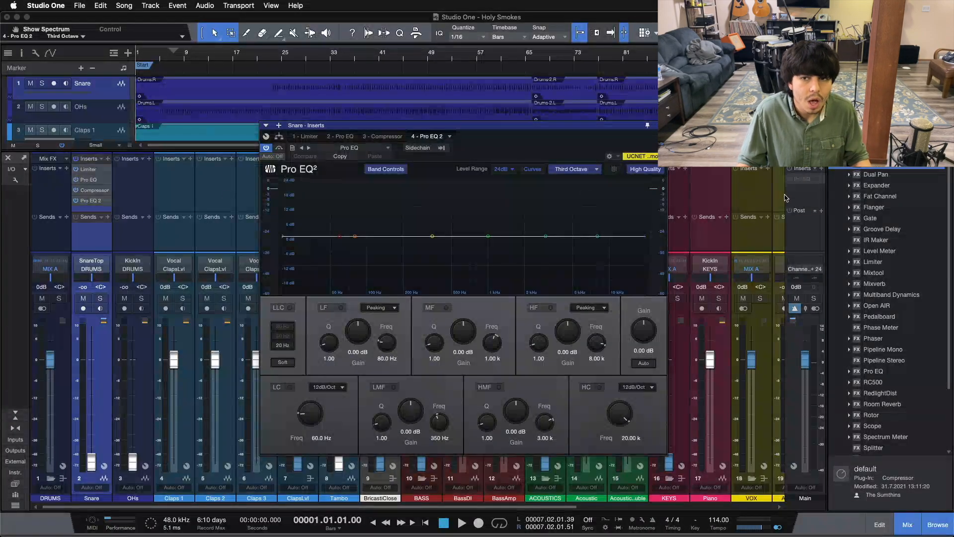
# Insert a Pro EQ on the OHs channel and close the plug-in window
pyautogui.moveTo(875, 371); pyautogui.dragTo(131, 193)
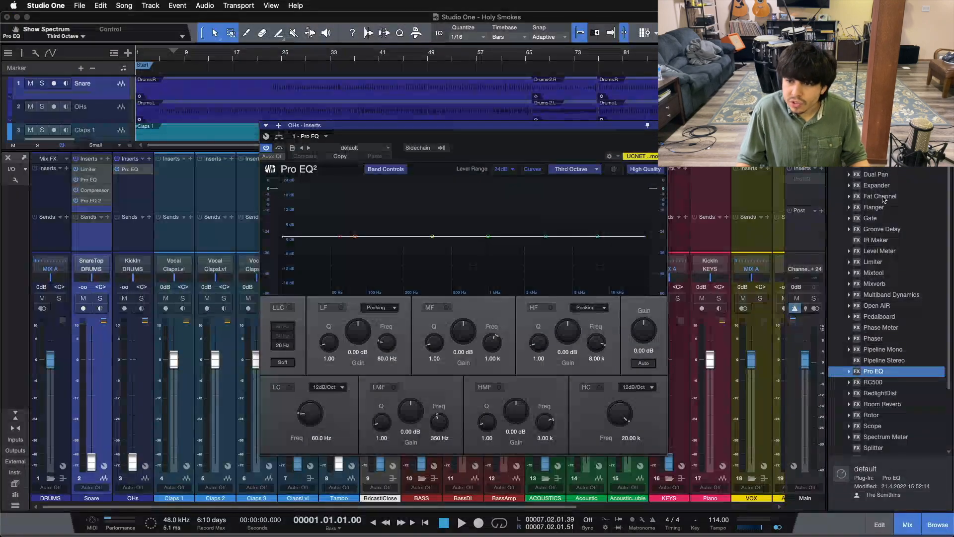
pyautogui.moveTo(880, 196)
pyautogui.mouseDown()
pyautogui.moveTo(442, 251)
pyautogui.moveTo(127, 205)
pyautogui.moveTo(692, 181)
pyautogui.moveTo(885, 197)
pyautogui.mouseUp()
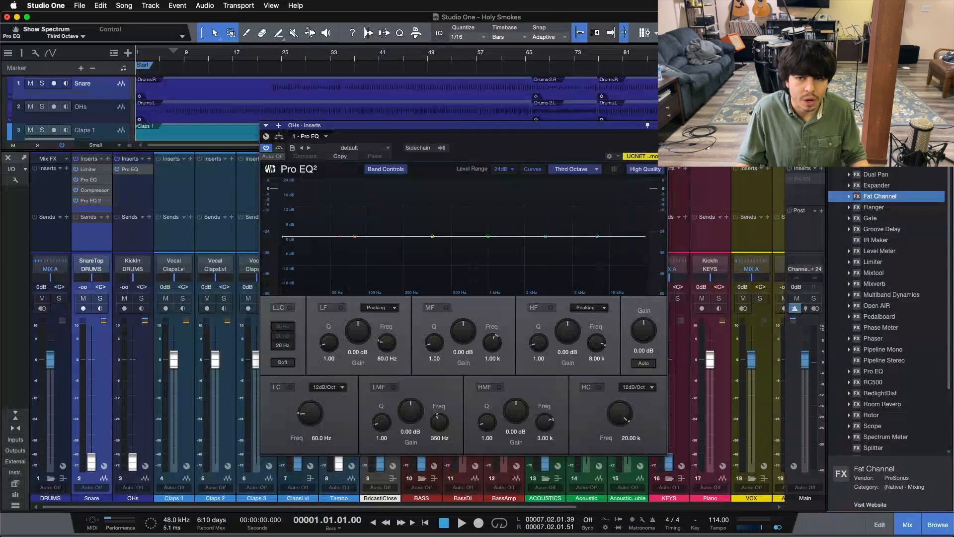
pyautogui.click(661, 125)
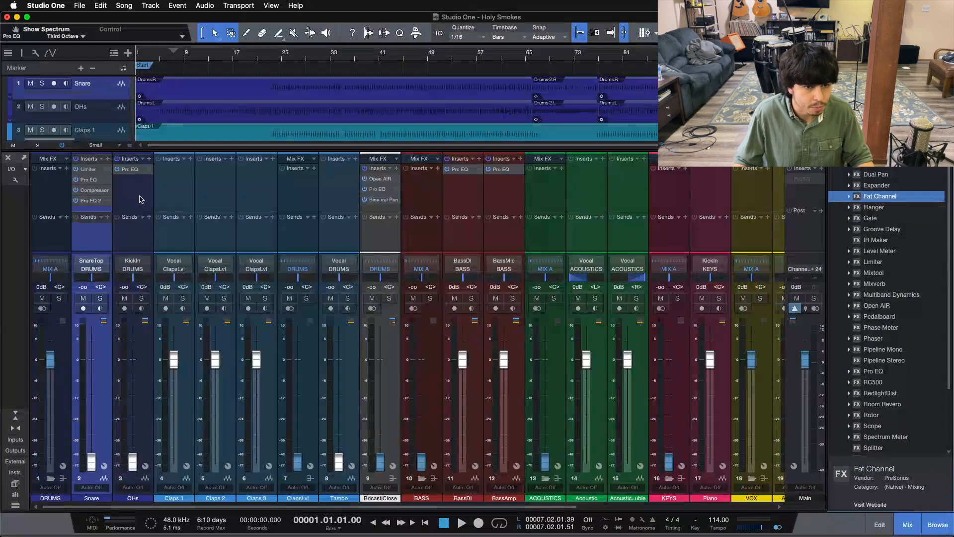
# Insert a Pro EQ on the ClapsLvl bus and close the plug-in window
pyautogui.click(140, 199)
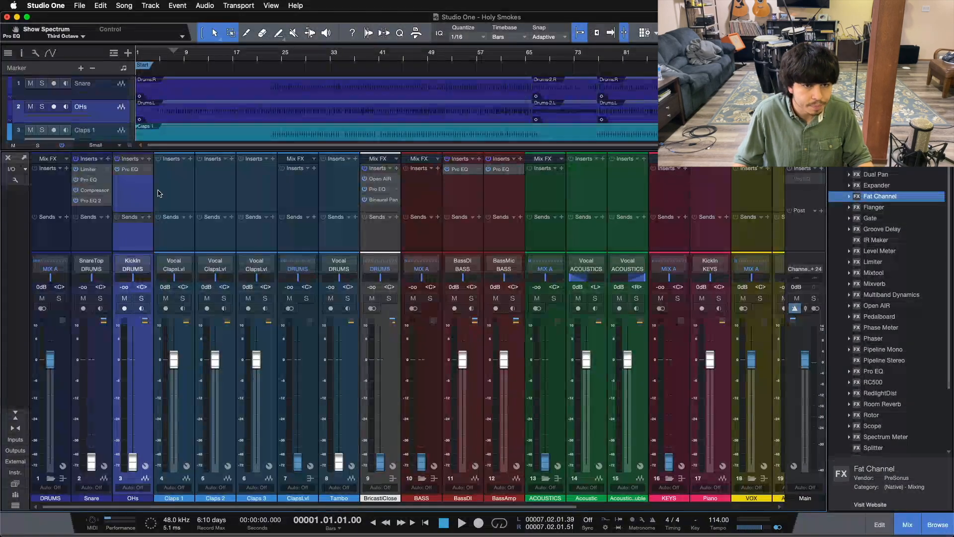
pyautogui.click(171, 196)
pyautogui.click(265, 200)
pyautogui.click(312, 199)
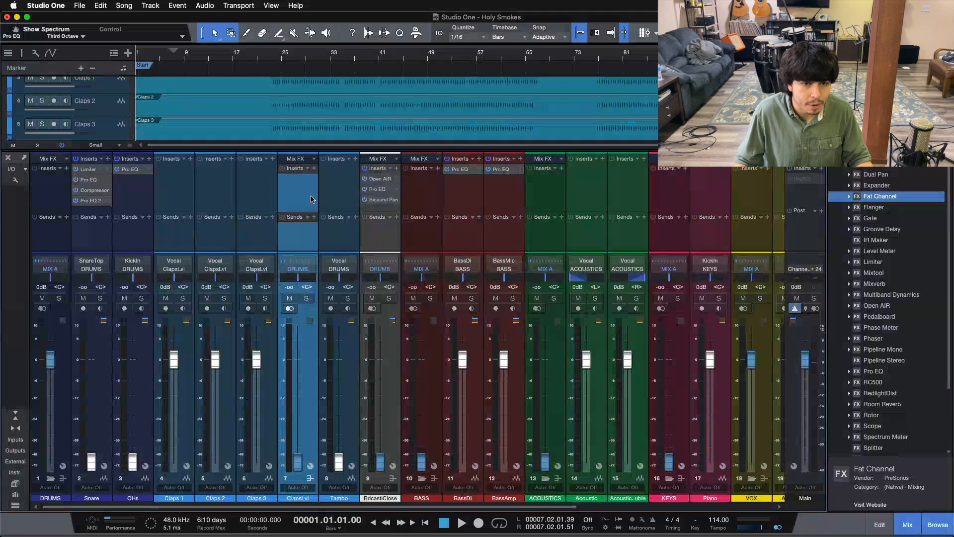
pyautogui.moveTo(873, 371); pyautogui.dragTo(293, 188)
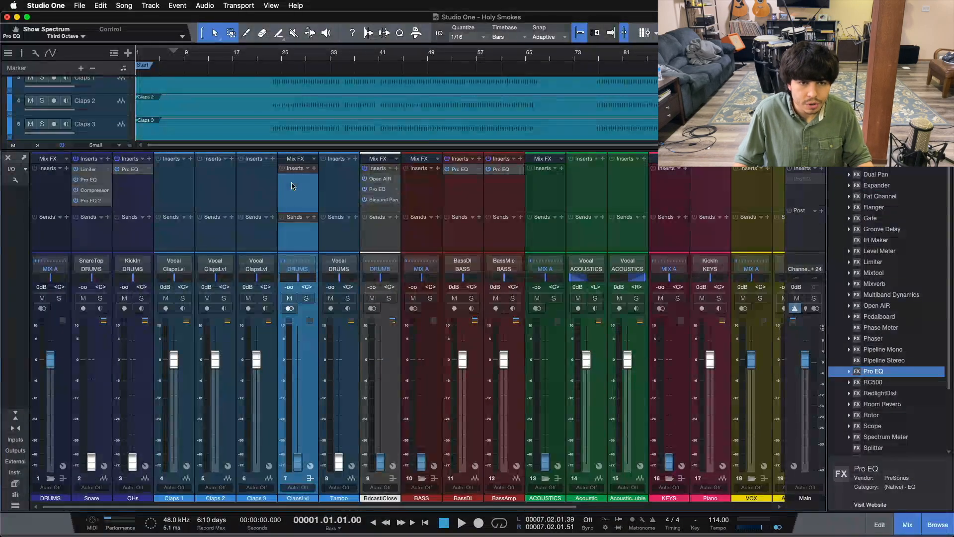
pyautogui.click(661, 126)
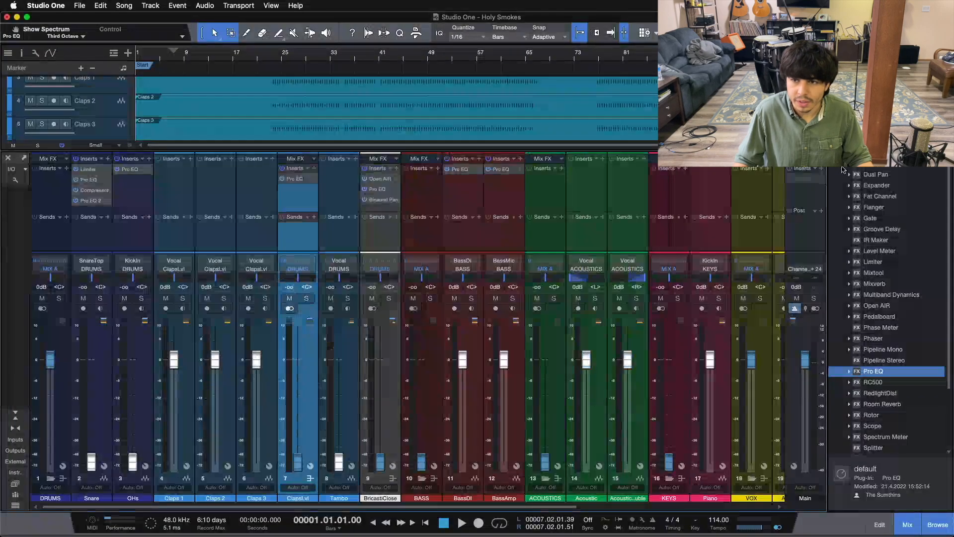
# Add a Fat Channel after the Pro EQ on the ClapsLvl bus, choose its FET compressor, switch it on and close the plug-in
pyautogui.moveTo(875, 194); pyautogui.dragTo(305, 199)
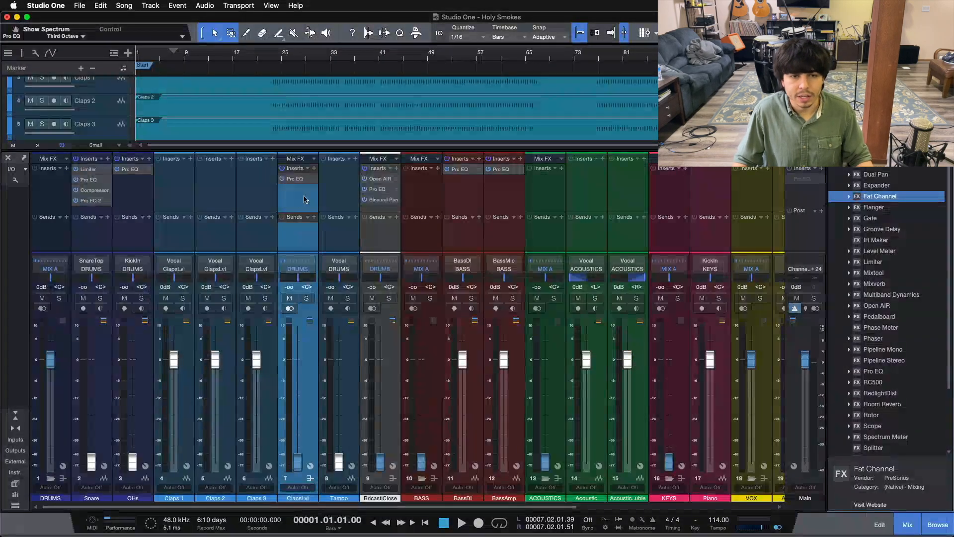
pyautogui.click(500, 171)
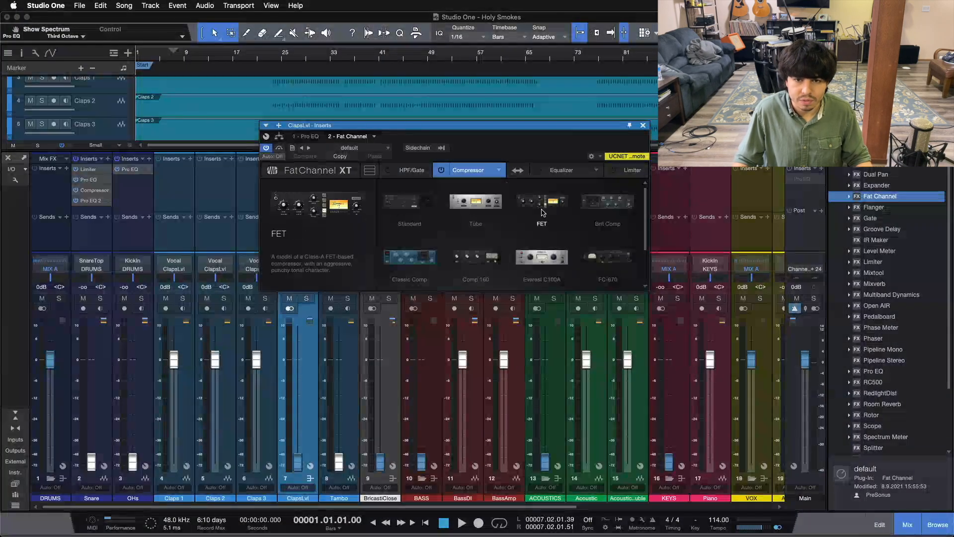
pyautogui.click(542, 208)
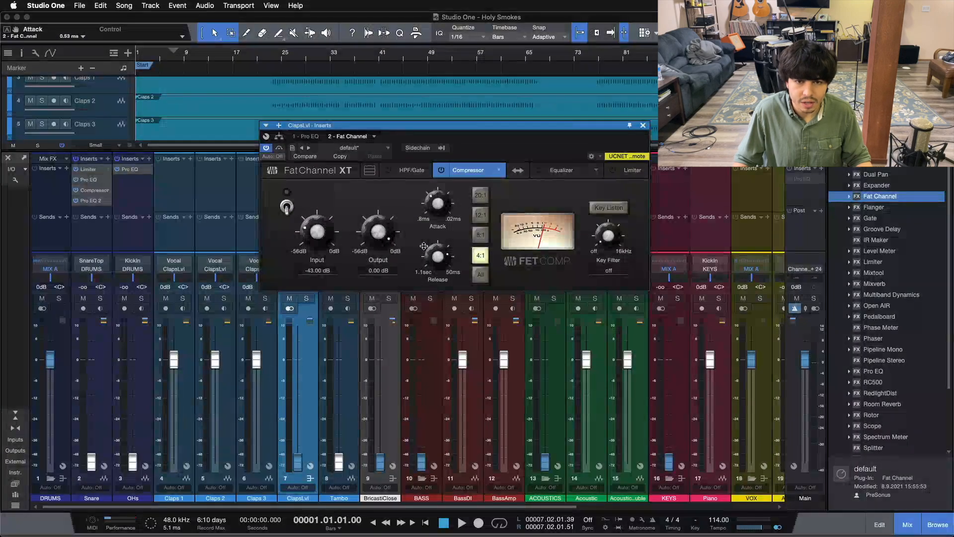
pyautogui.click(287, 206)
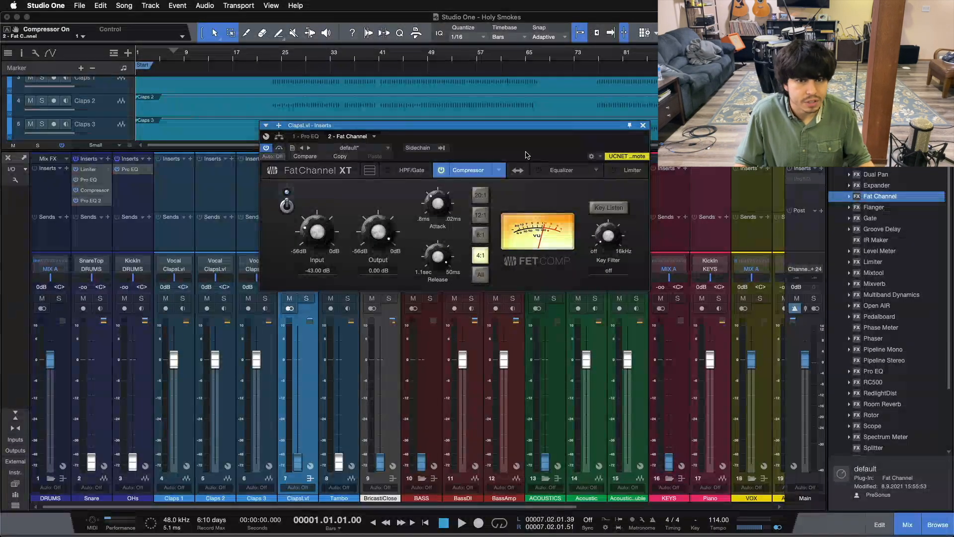
pyautogui.click(643, 127)
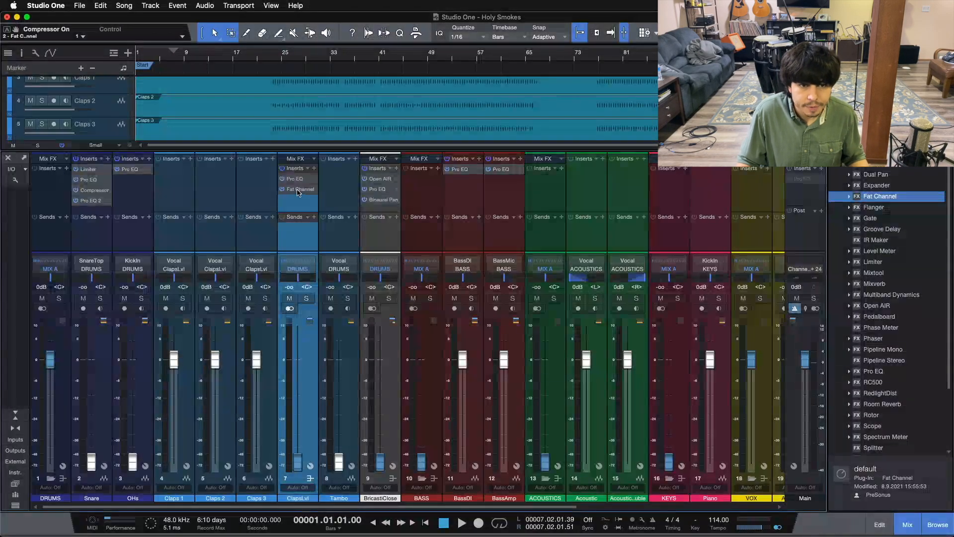
# Copy the ClapsLvl bus's Fat Channel to the Tambo channel, place its equalizer before the compressor and choose the Vintage EQ model
pyautogui.moveTo(298, 193); pyautogui.dragTo(347, 186)
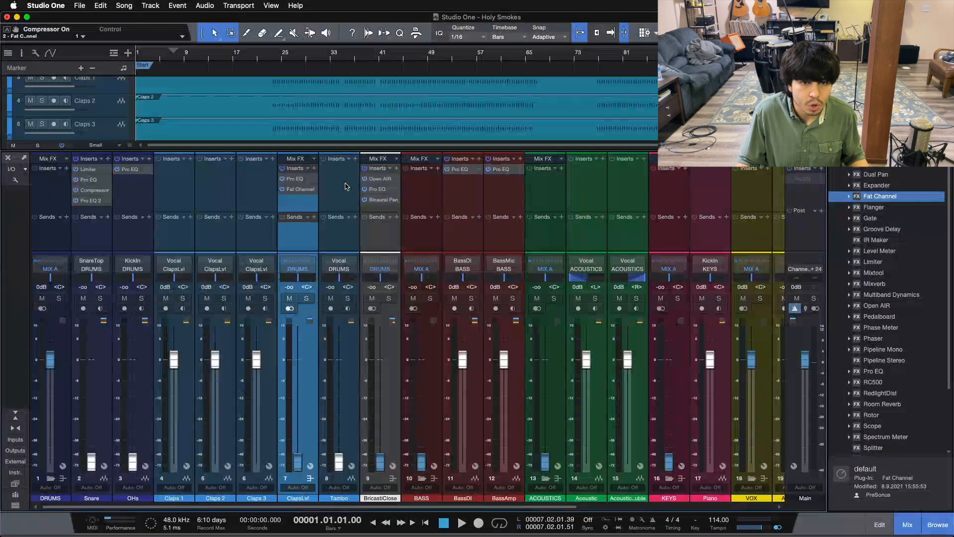
pyautogui.moveTo(348, 125); pyautogui.dragTo(515, 236)
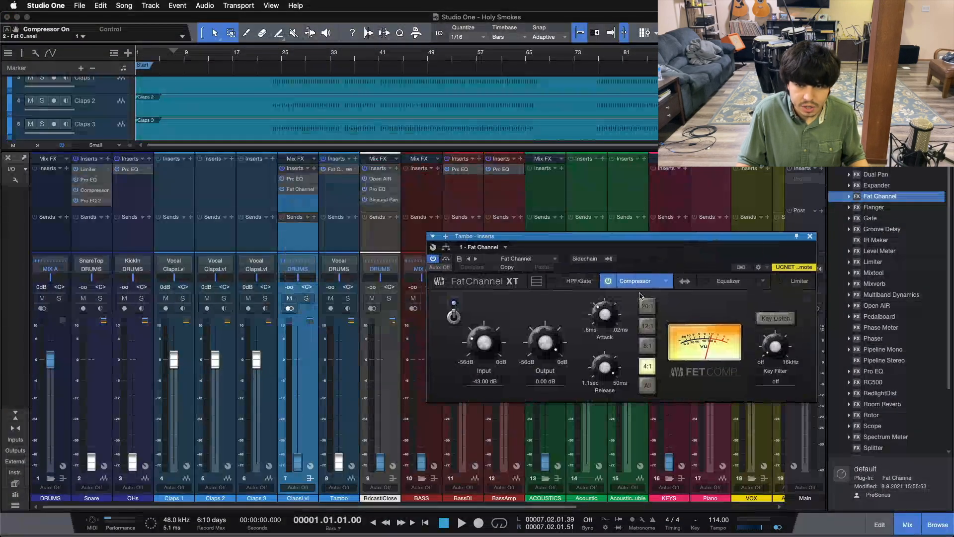
pyautogui.click(684, 282)
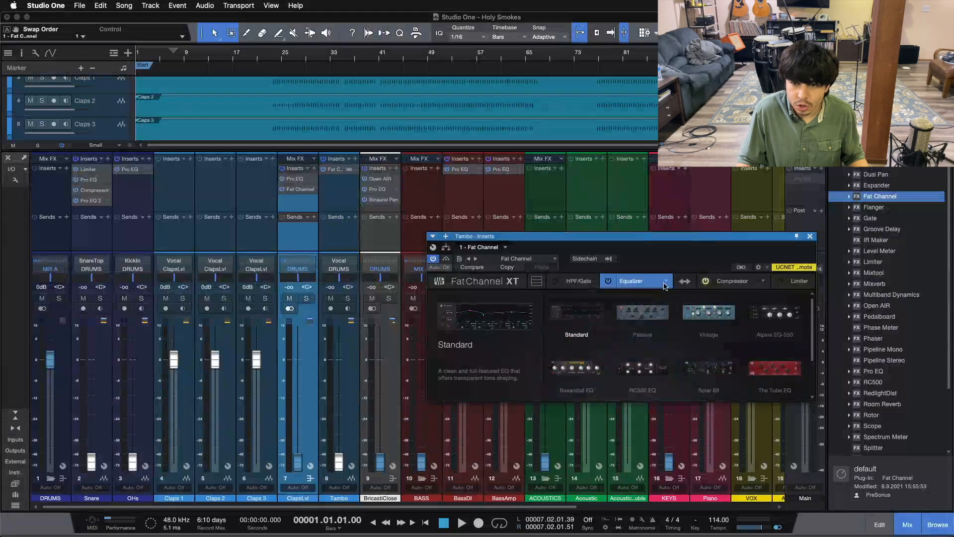
pyautogui.click(697, 309)
pyautogui.moveTo(659, 260); pyautogui.dragTo(519, 280)
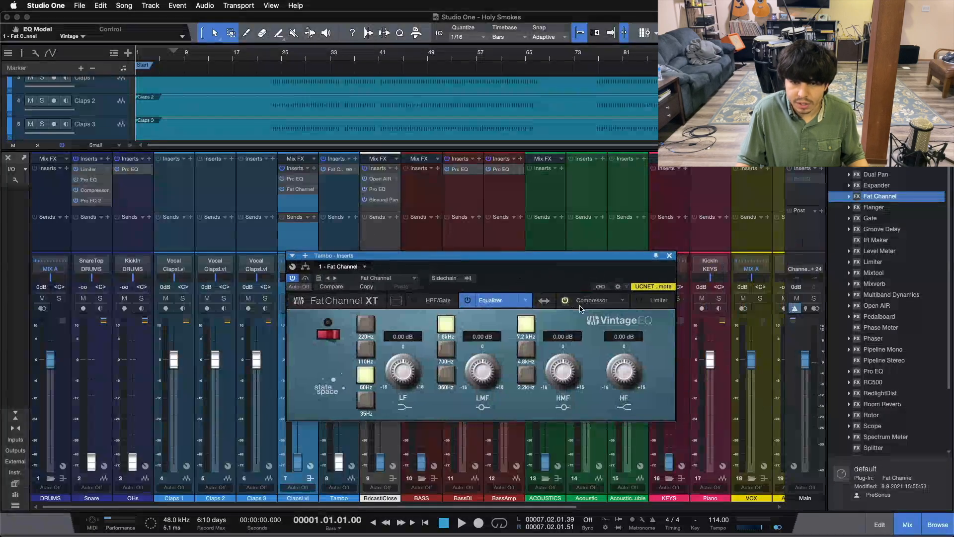
# Enable Tambo's Vintage EQ, set its low band to 220 Hz and high-mid band to 3.2 kHz, check the compressor and close the plug-in
pyautogui.click(583, 302)
pyautogui.click(490, 300)
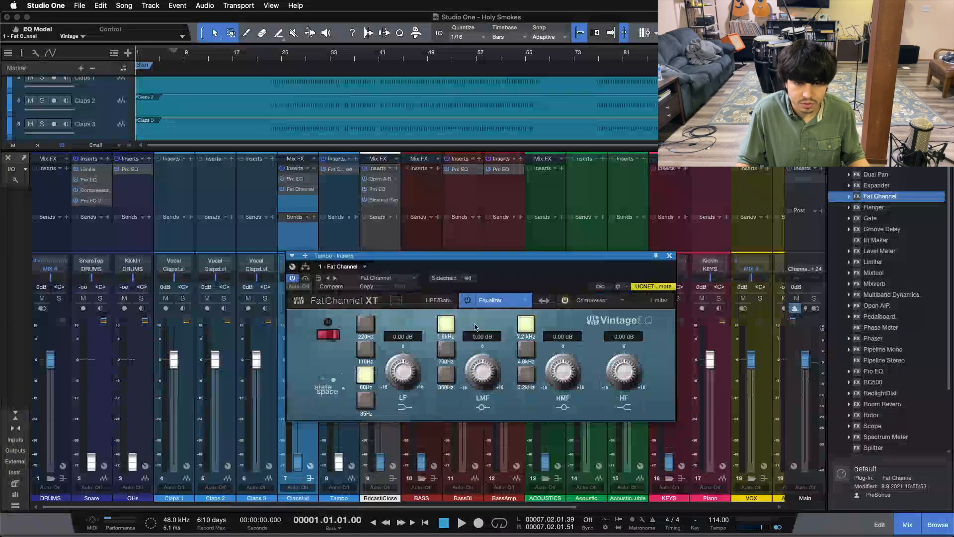
pyautogui.click(366, 325)
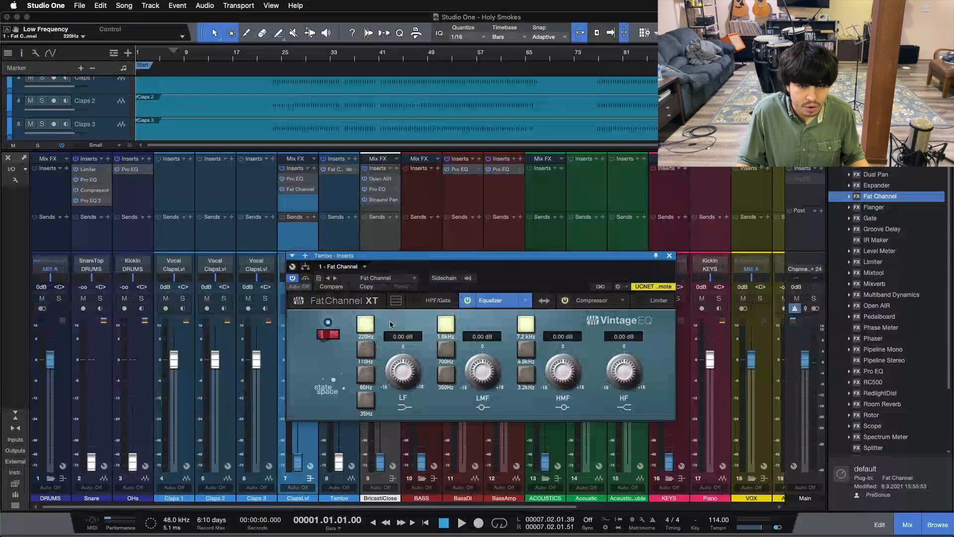
pyautogui.click(530, 378)
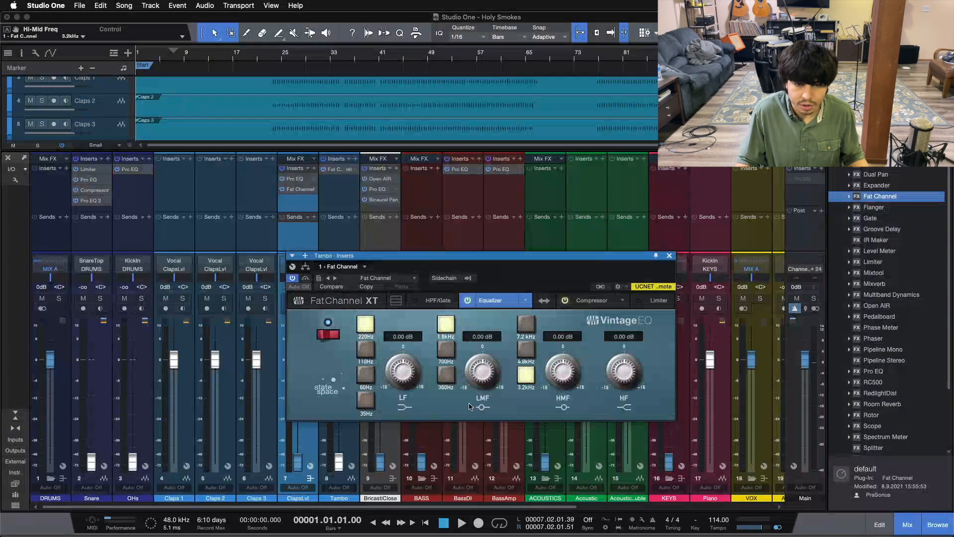
pyautogui.click(591, 301)
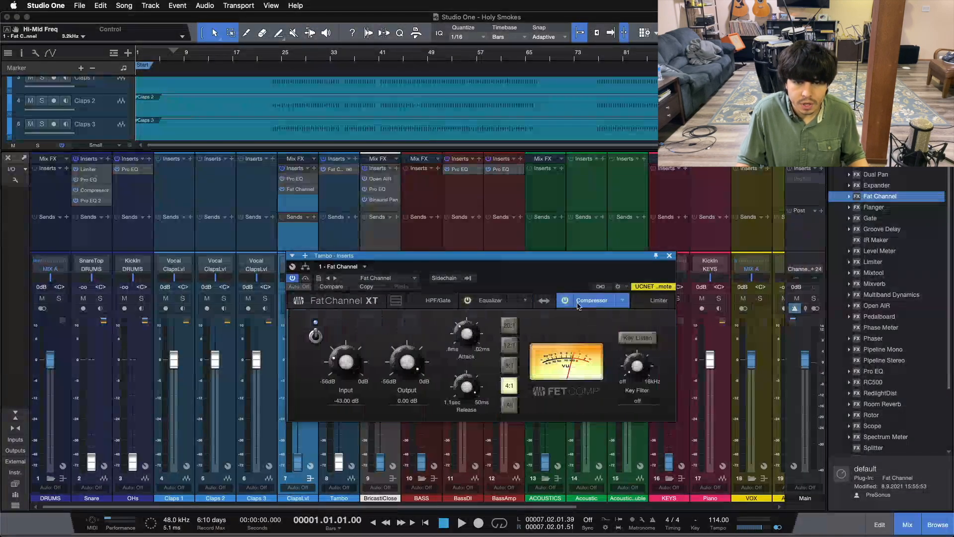
pyautogui.click(669, 255)
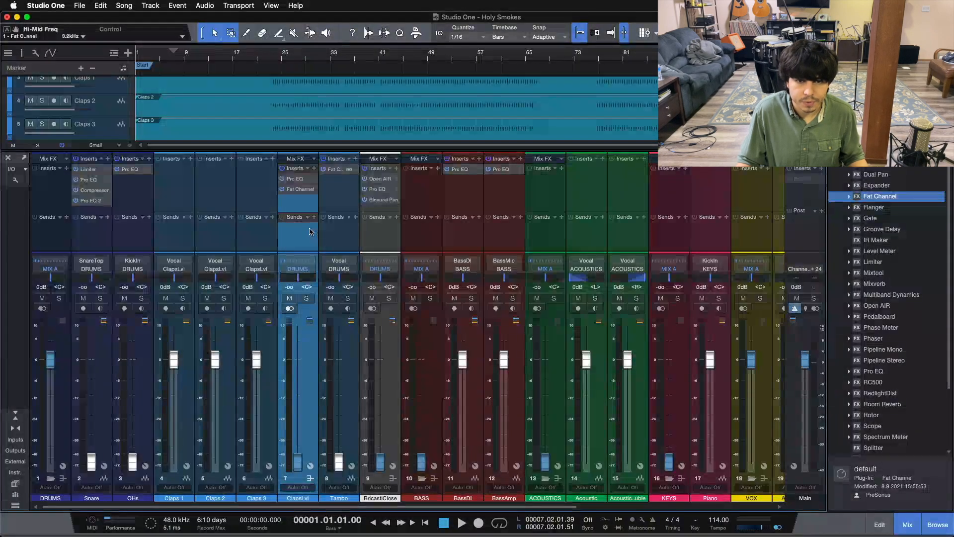
# Copy the ClapsLvl bus's Pro EQ and Fat Channel inserts to the BASS bus and check both plug-ins
pyautogui.moveTo(298, 170); pyautogui.dragTo(421, 184)
pyautogui.doubleClick(421, 181)
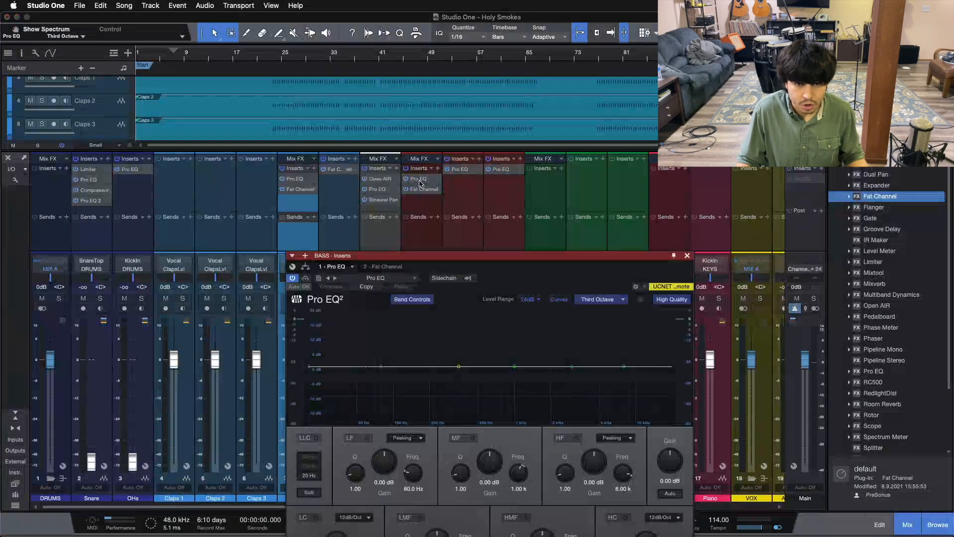
pyautogui.moveTo(525, 281); pyautogui.dragTo(511, 236)
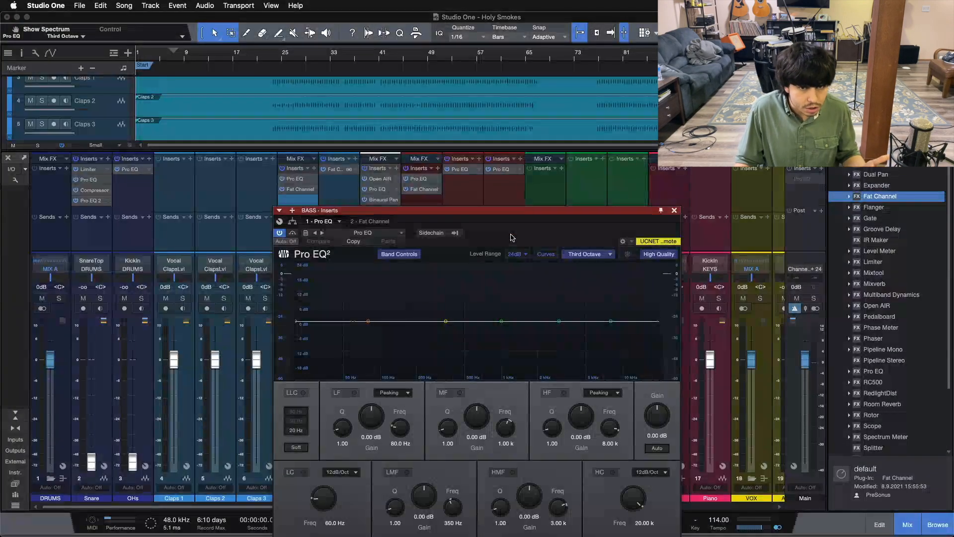
pyautogui.click(360, 224)
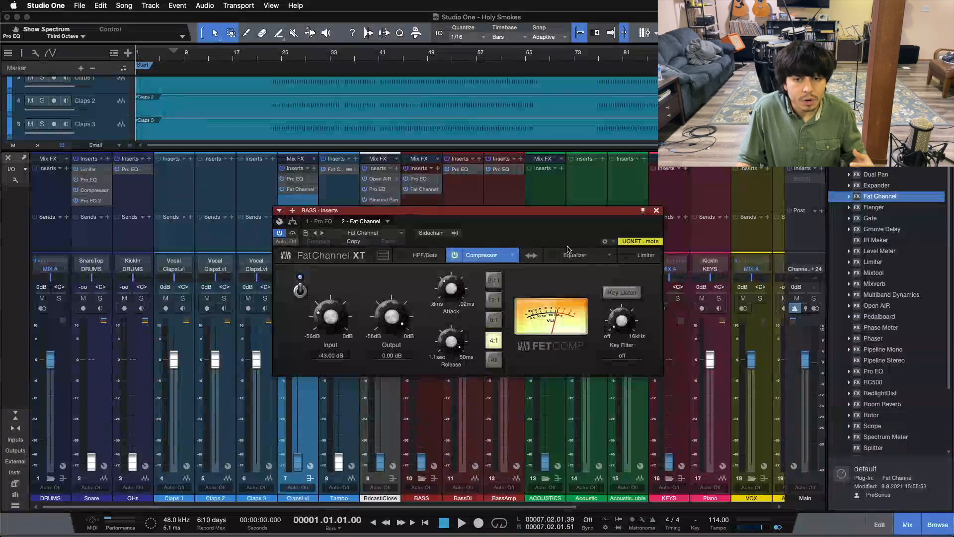
# Duplicate the BASS bus's Pro EQ to follow its Fat Channel and close the plug-in window
pyautogui.click(425, 182)
pyautogui.moveTo(425, 185); pyautogui.dragTo(427, 200)
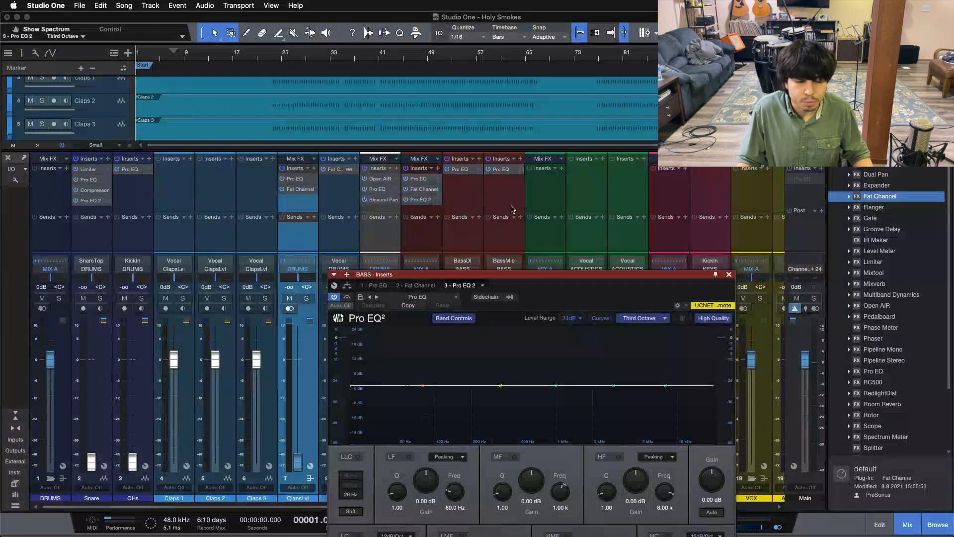
pyautogui.click(729, 275)
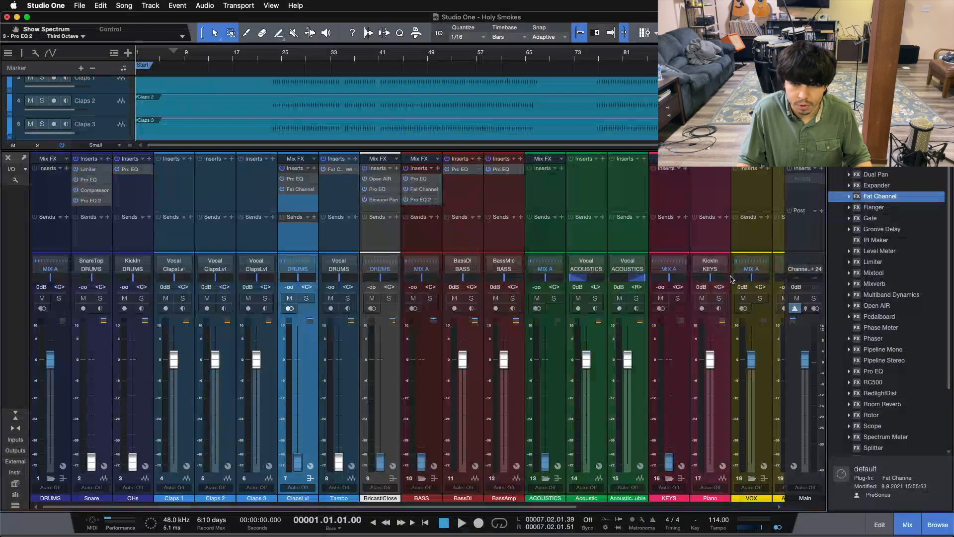
# Copy the ClapsLvl bus's Pro EQ and Fat Channel inserts to the ACOUSTICS bus and open the copied Pro EQ
pyautogui.hscroll(5, 314, 297)
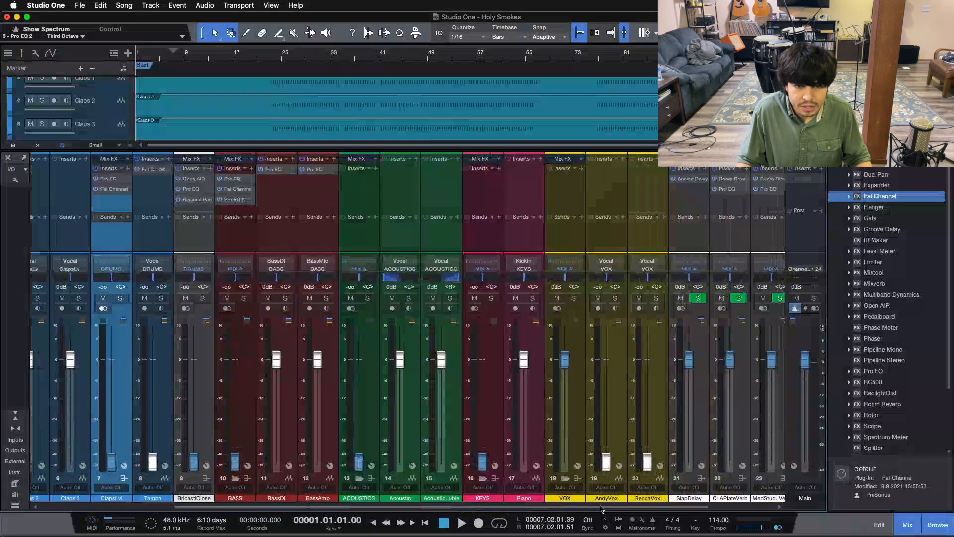
pyautogui.click(361, 194)
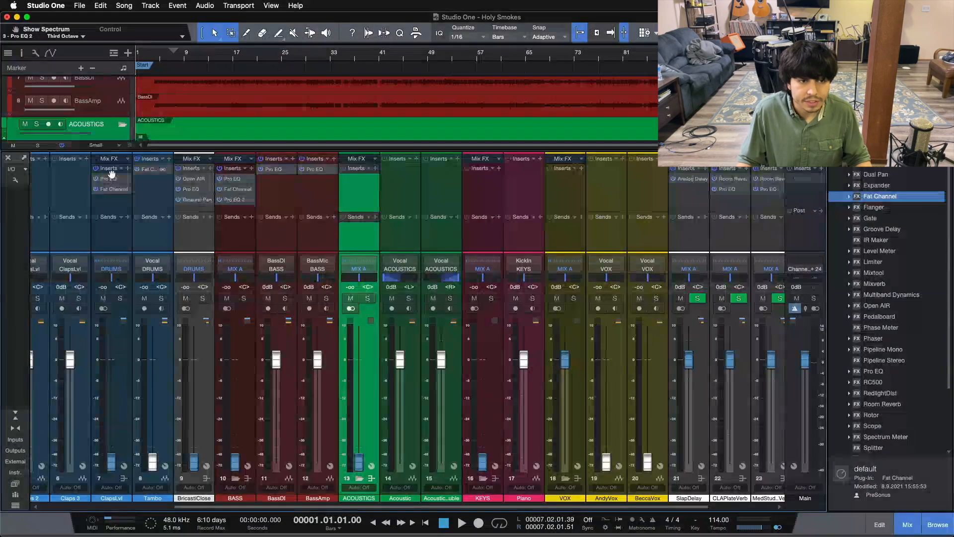
pyautogui.moveTo(108, 168); pyautogui.dragTo(350, 190)
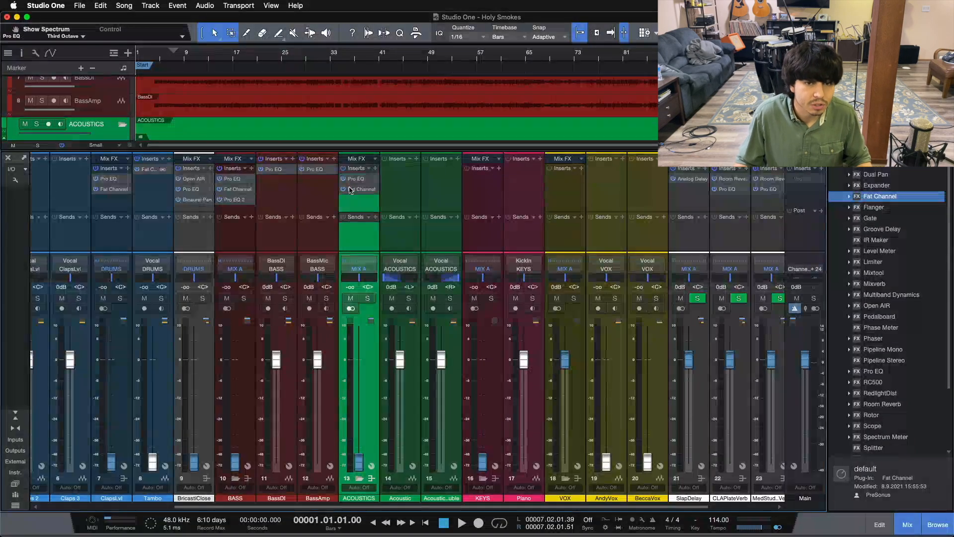
pyautogui.click(355, 180)
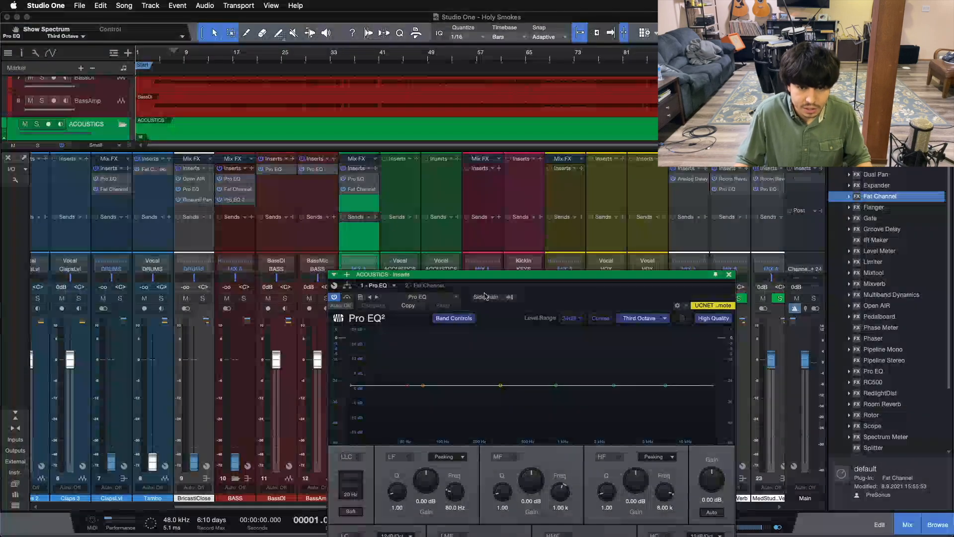
# Check the Fat Channel compressor copied to the ACOUSTICS bus and close the plug-in window
pyautogui.click(428, 286)
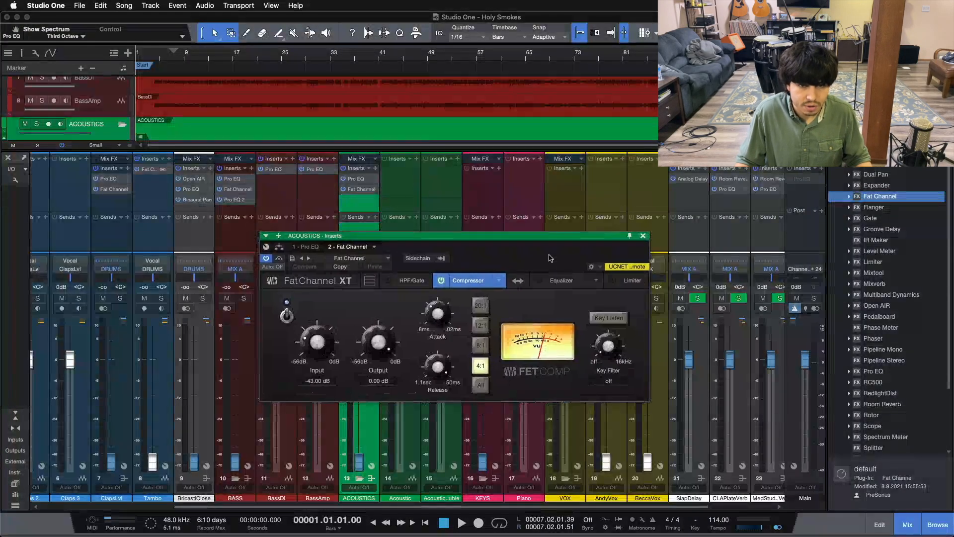
pyautogui.click(643, 237)
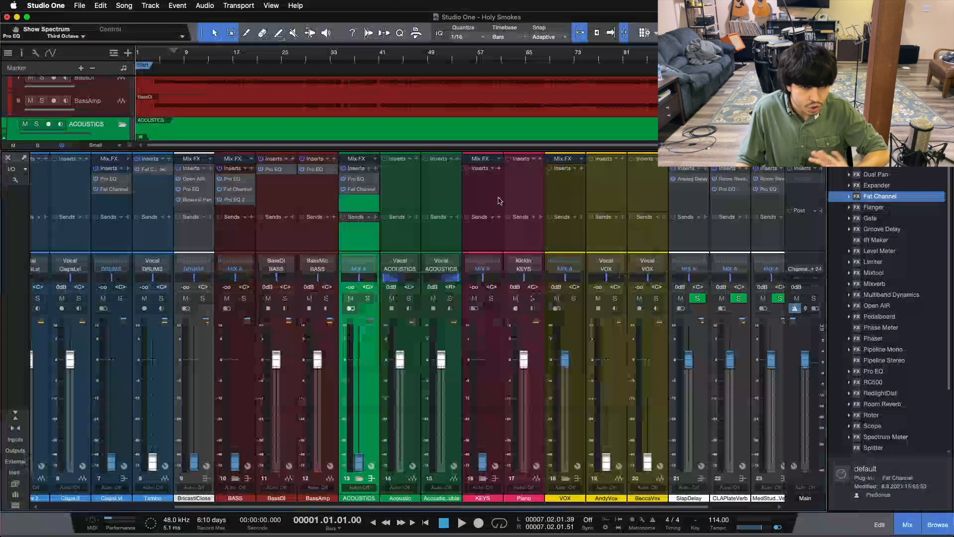
pyautogui.click(432, 194)
pyautogui.click(397, 188)
pyautogui.click(439, 194)
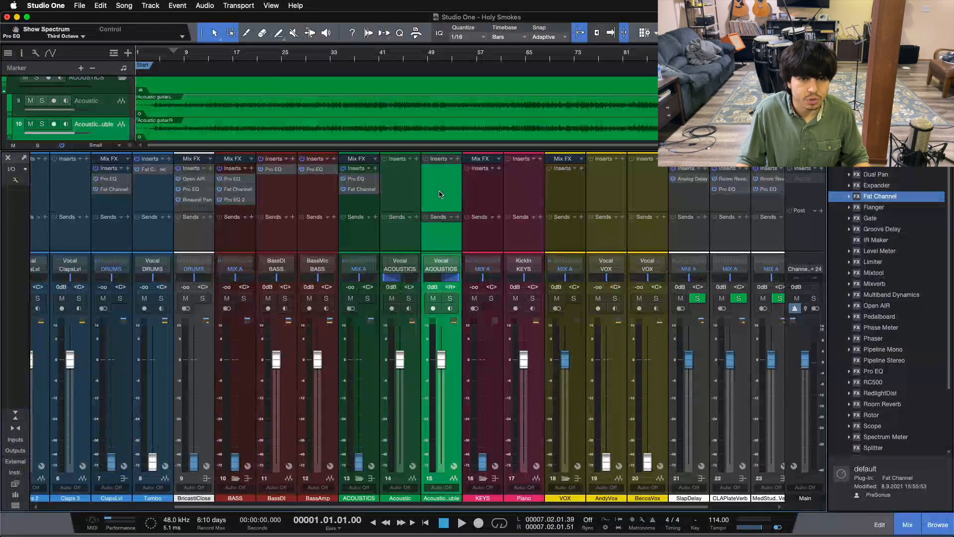
pyautogui.click(366, 208)
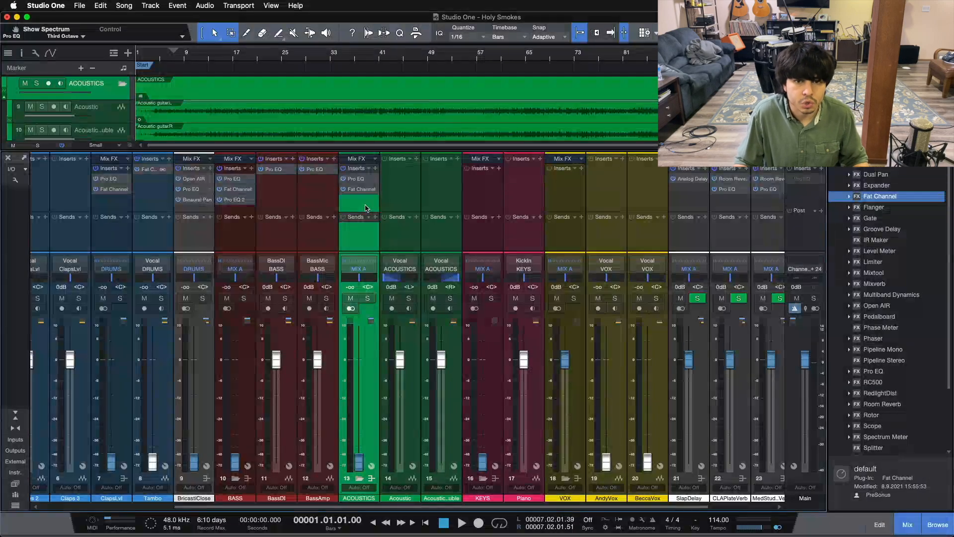
# Copy the ACOUSTICS bus's Pro EQ and Fat Channel inserts to the KEYS bus and check both plug-ins
pyautogui.click(474, 201)
pyautogui.moveTo(354, 169); pyautogui.dragTo(491, 196)
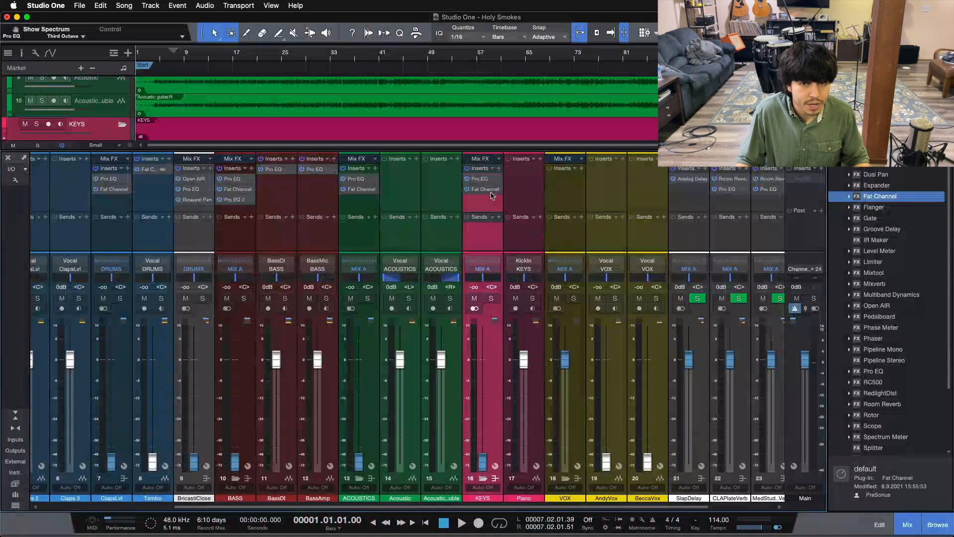
pyautogui.click(485, 183)
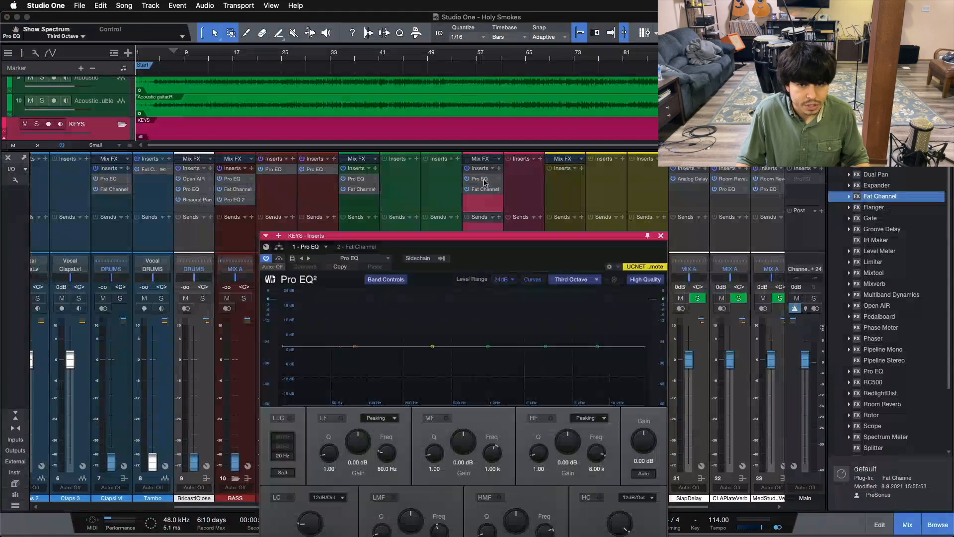
pyautogui.click(370, 245)
pyautogui.click(643, 236)
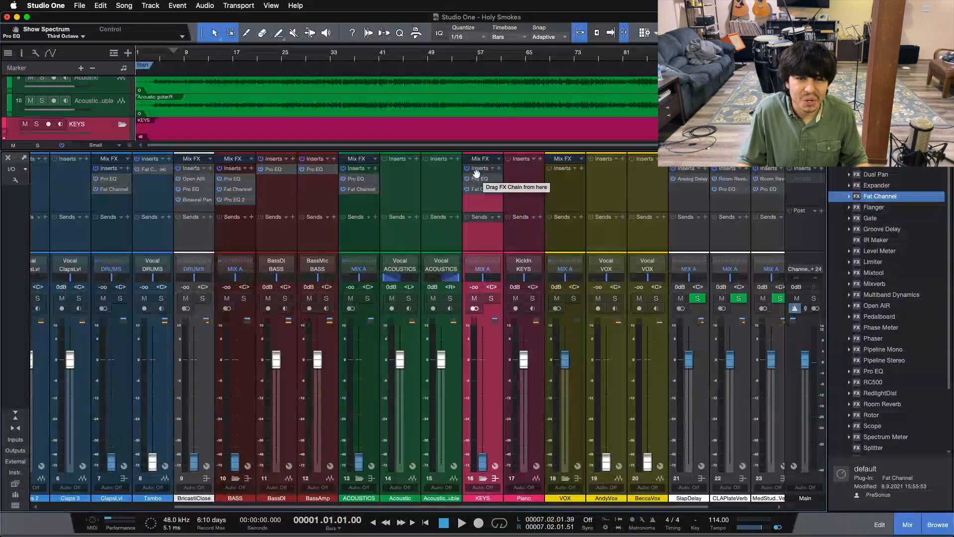
# Copy the KEYS bus's Pro EQ and Fat Channel inserts to vocal channels 19 and 20, and check channel 19's Fat Channel
pyautogui.moveTo(476, 171); pyautogui.dragTo(611, 188)
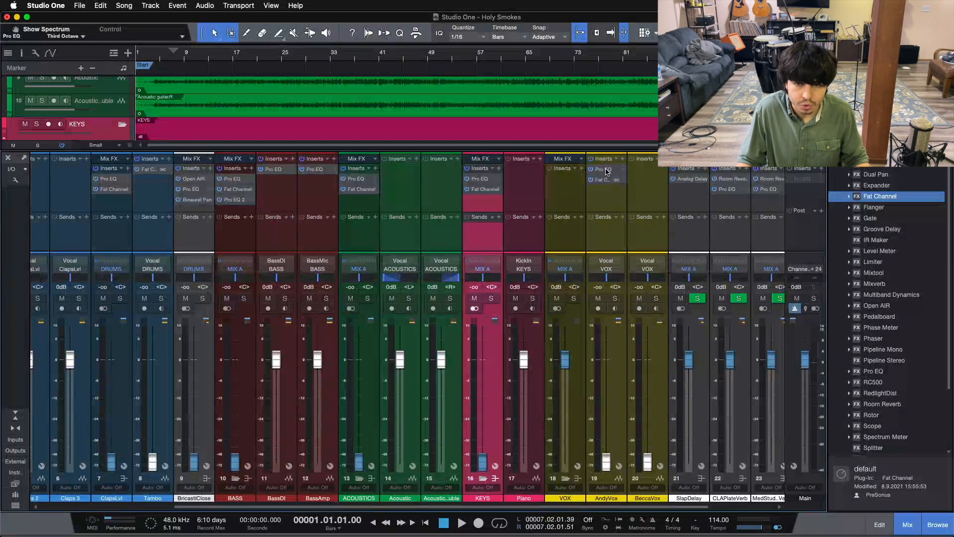
pyautogui.moveTo(603, 163); pyautogui.dragTo(645, 175)
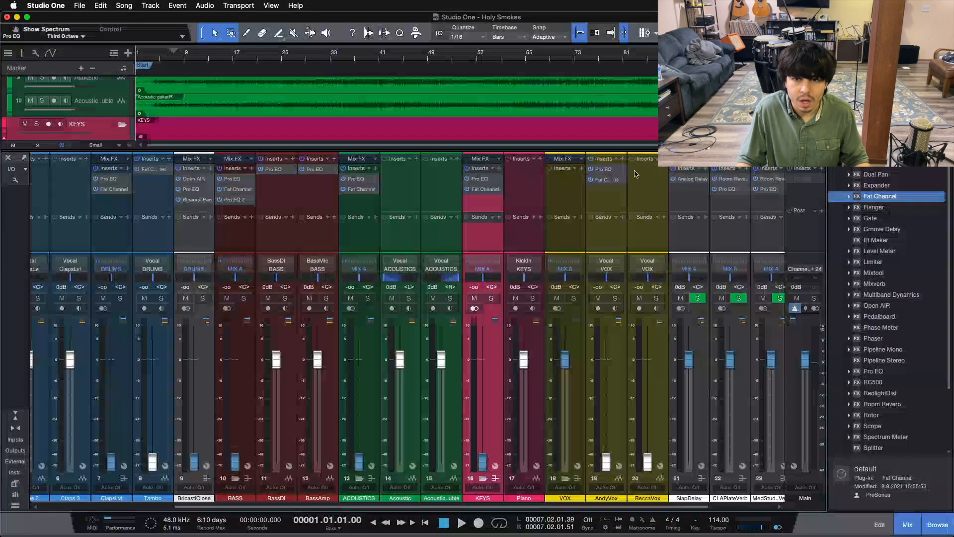
pyautogui.click(605, 180)
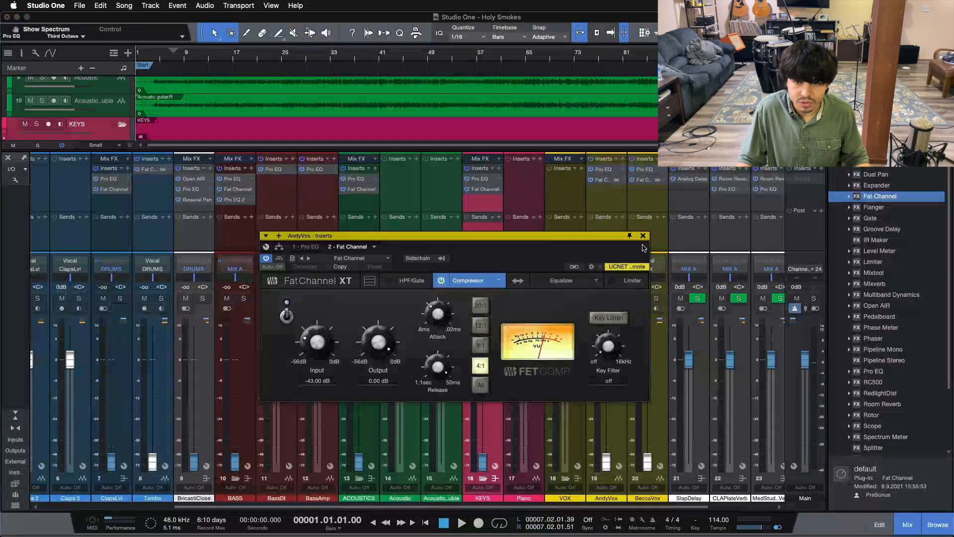
pyautogui.click(643, 236)
# Add Multiband Dynamics after the Fat Channel on vocal channel 19 and load its De-Esser preset
pyautogui.click(883, 296)
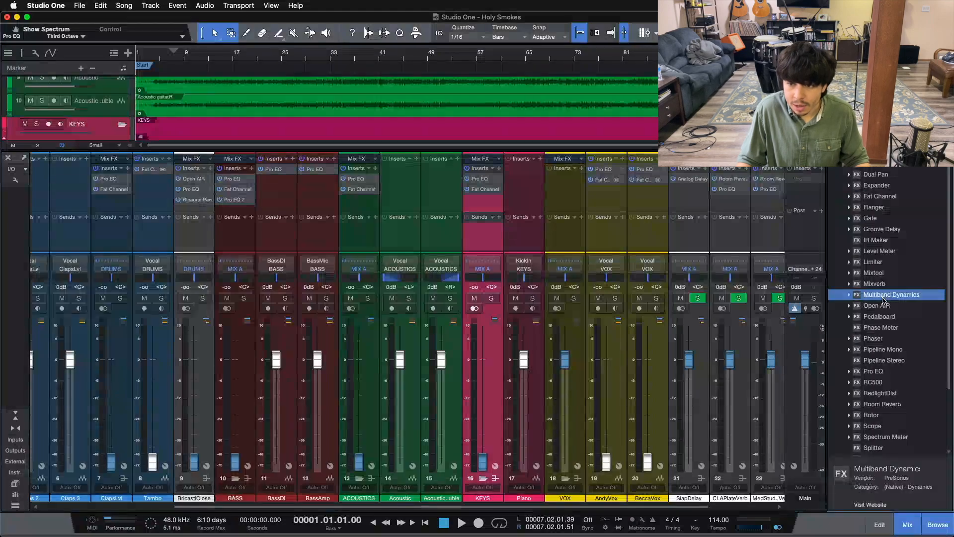
pyautogui.moveTo(620, 205); pyautogui.dragTo(611, 197)
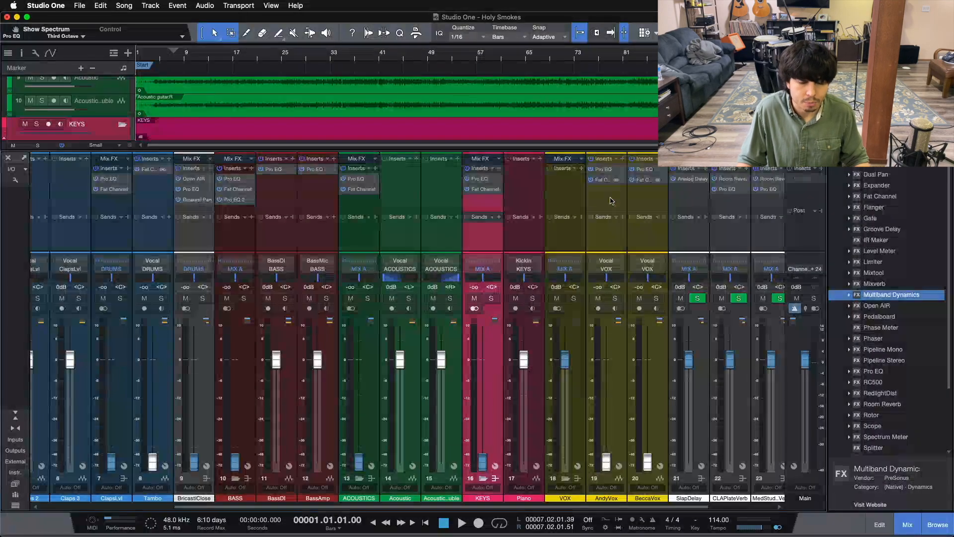
pyautogui.click(350, 258)
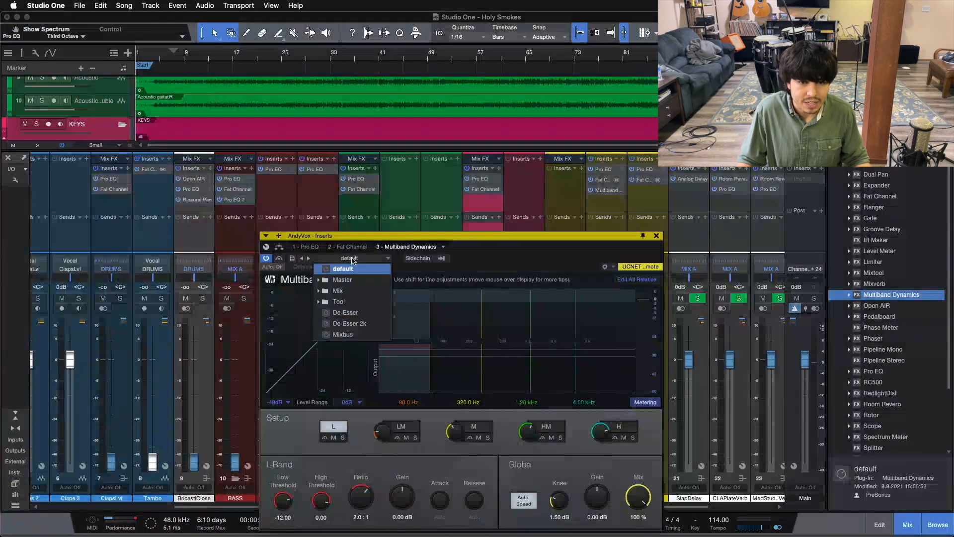
pyautogui.click(359, 313)
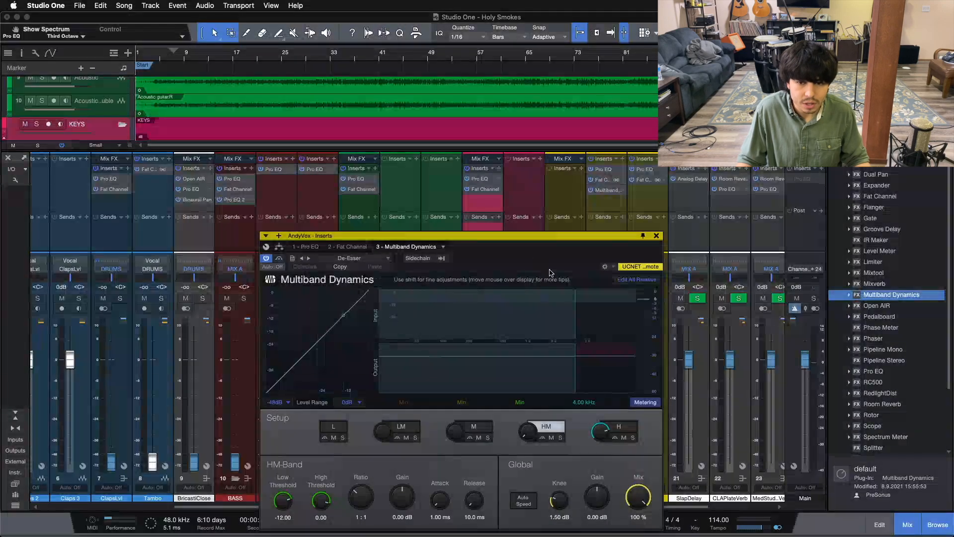
# Examine the De-Esser preset's H and HM band settings on vocal channel 19 and close the plug-in
pyautogui.moveTo(599, 406); pyautogui.dragTo(604, 280)
pyautogui.click(628, 312)
pyautogui.click(625, 303)
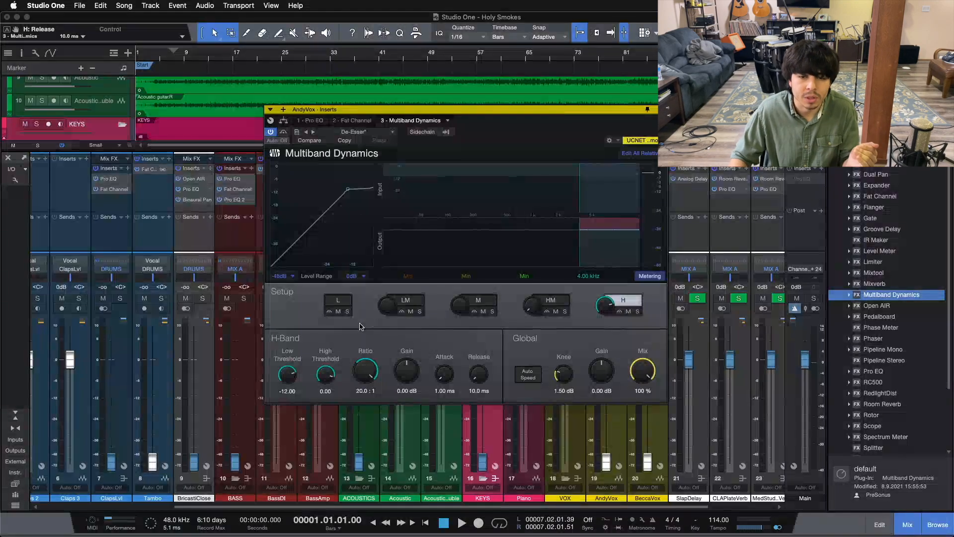
pyautogui.click(542, 300)
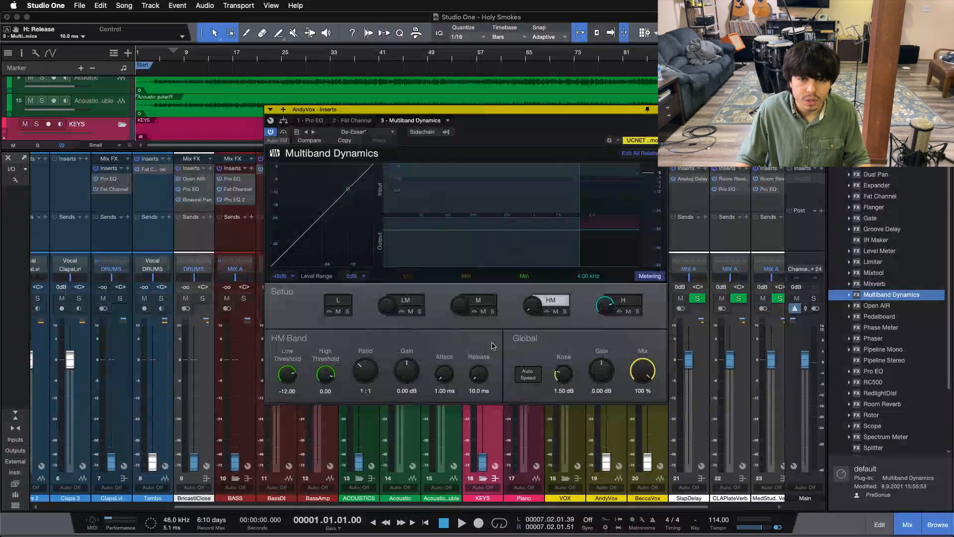
pyautogui.click(624, 301)
pyautogui.click(660, 109)
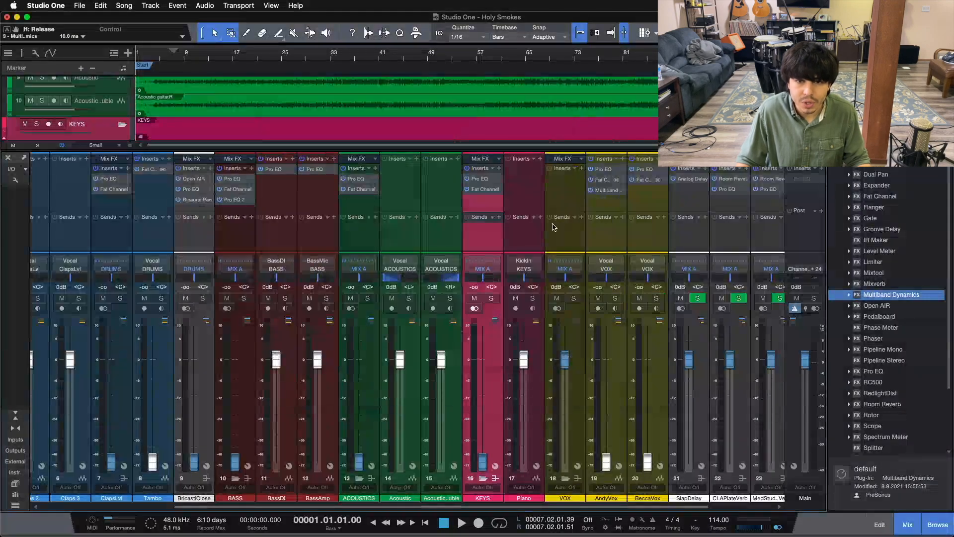
# Copy the Multiband Dynamics de-esser from vocal channel 19 to vocal channel 20 and close the plug-in window
pyautogui.moveTo(606, 192); pyautogui.dragTo(647, 194)
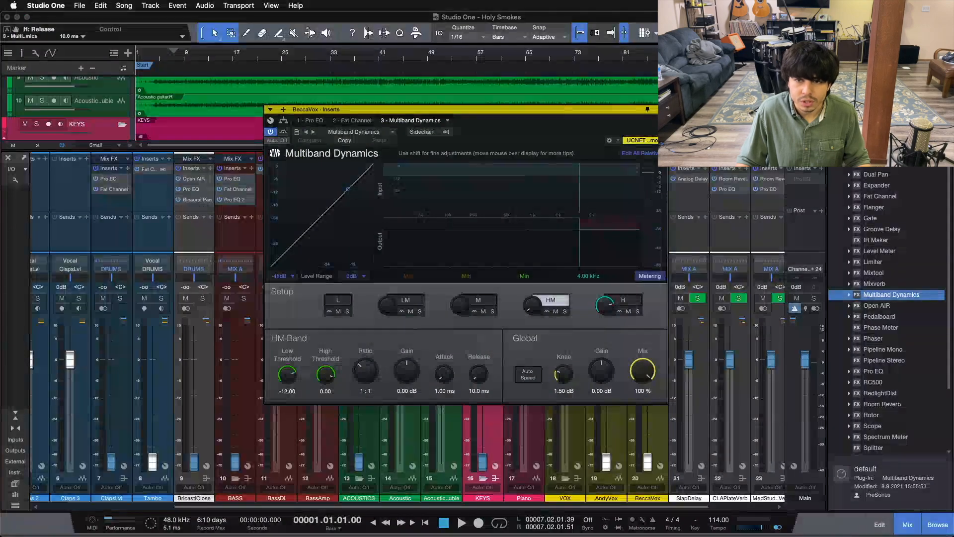
pyautogui.click(660, 110)
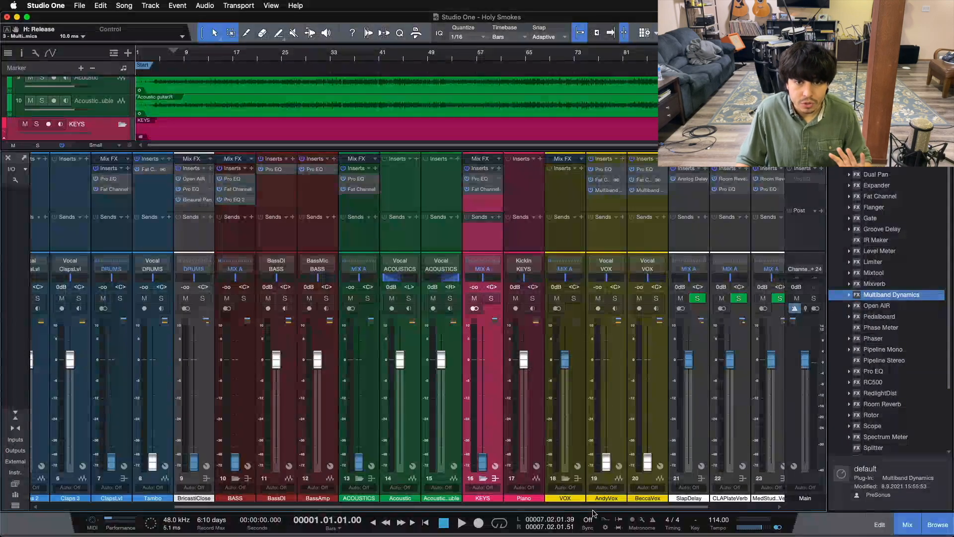
# Add a send from the Snare channel to the BricastClose reverb and select the BricastClose channel
pyautogui.moveTo(592, 507); pyautogui.dragTo(677, 506)
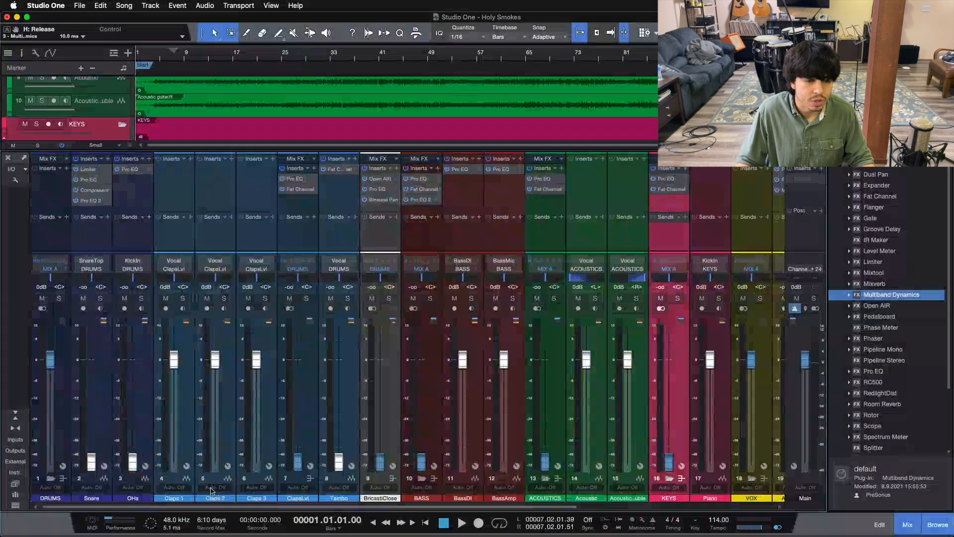
pyautogui.click(88, 232)
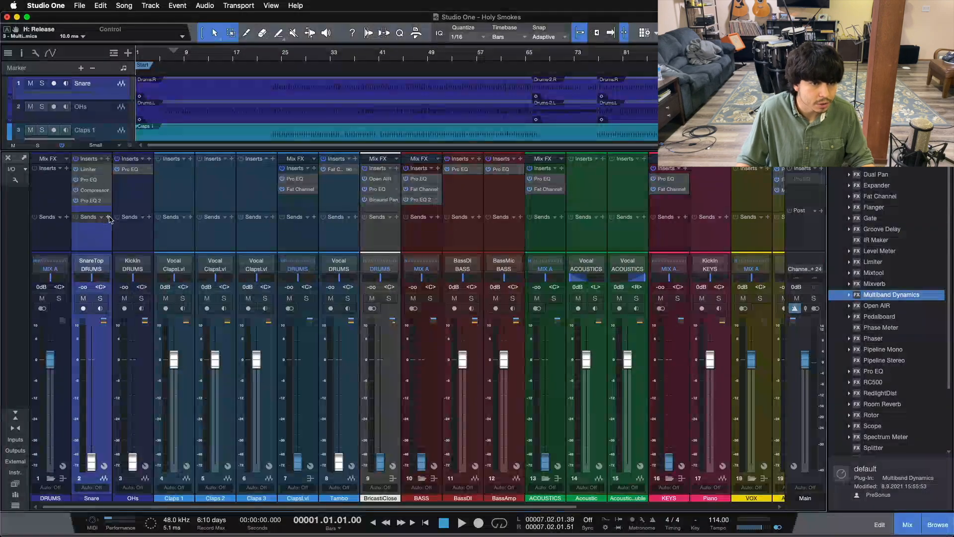
pyautogui.click(101, 217)
pyautogui.click(144, 293)
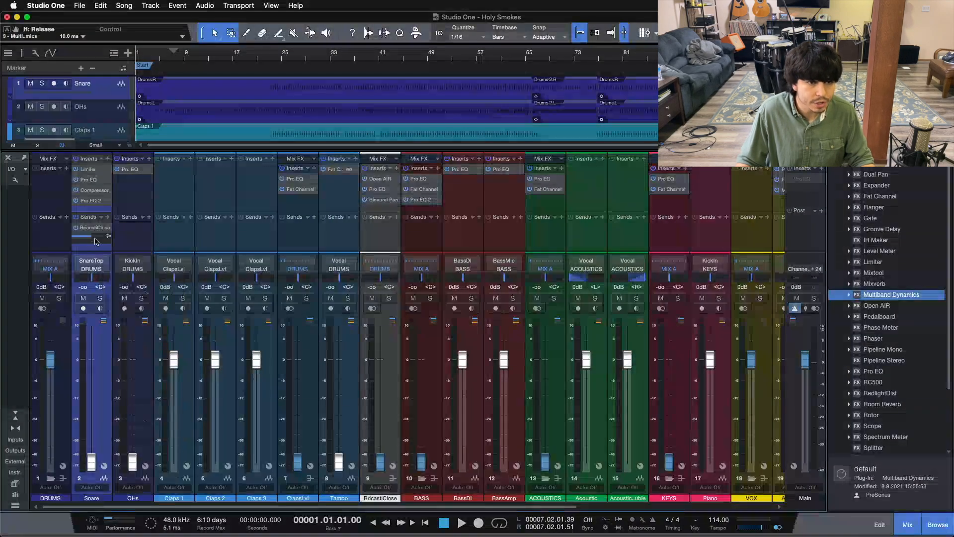
pyautogui.click(389, 241)
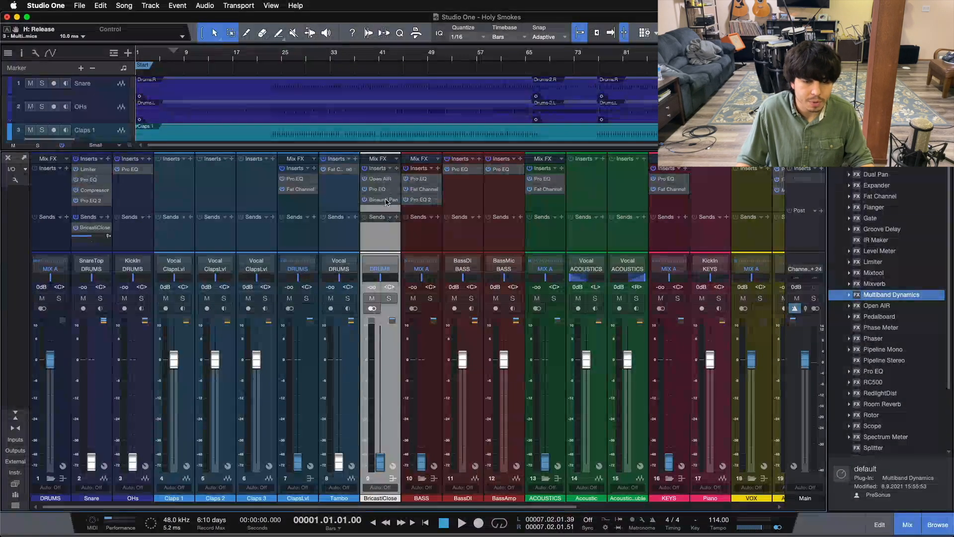
# Copy the Snare's BricastClose send to the OHs channel and the ClapsLvl bus, closing the Open AIR window each time
pyautogui.moveTo(97, 227); pyautogui.dragTo(128, 237)
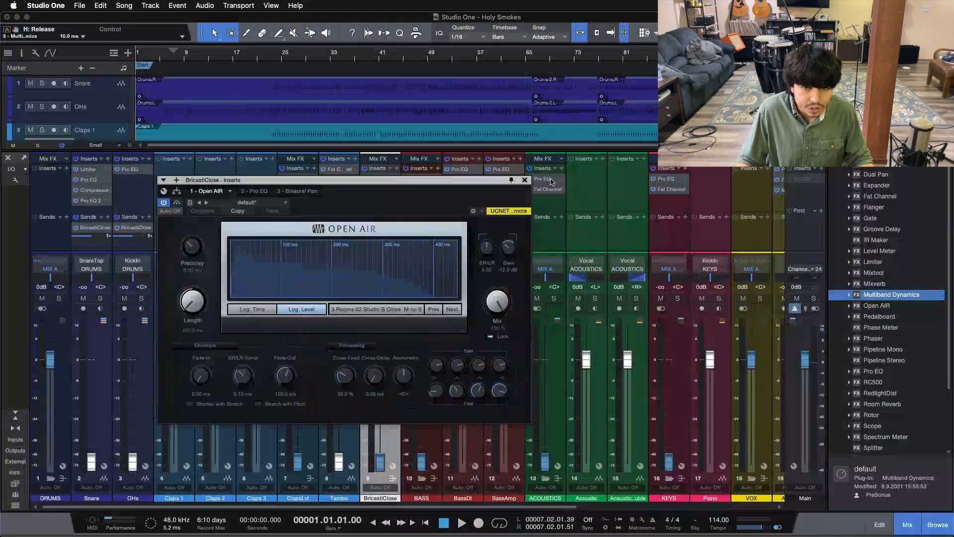
pyautogui.click(525, 180)
pyautogui.moveTo(136, 228); pyautogui.dragTo(305, 238)
pyautogui.moveTo(360, 203); pyautogui.dragTo(502, 227)
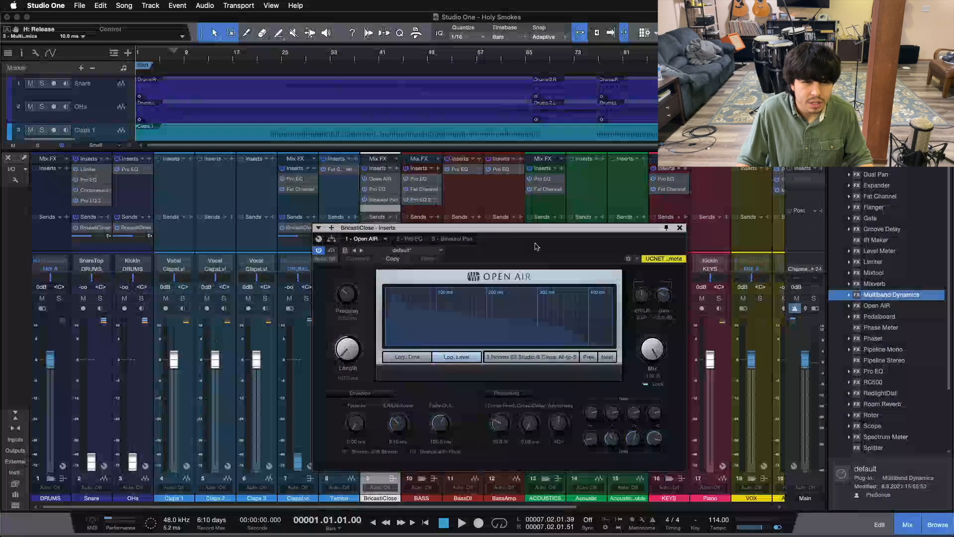
pyautogui.click(680, 228)
pyautogui.click(293, 208)
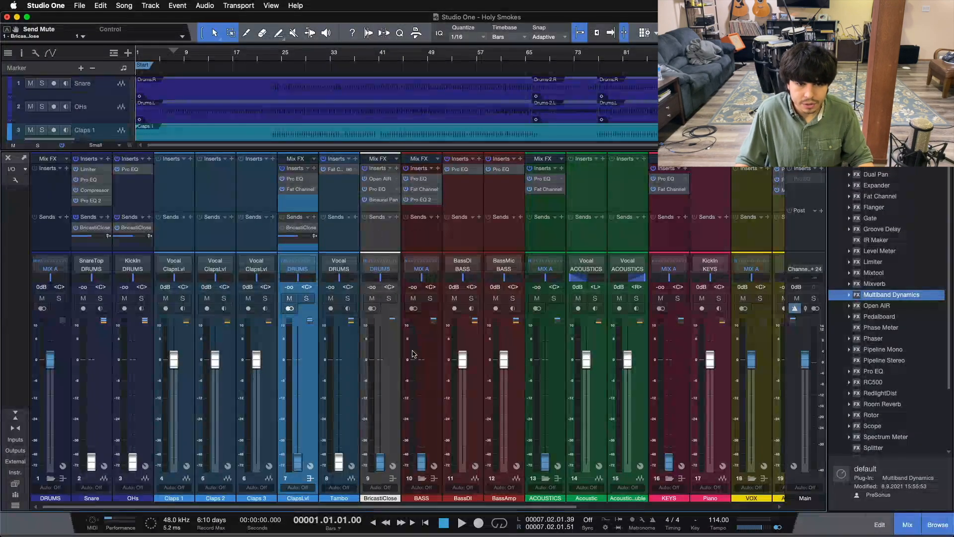
# Add a send from vocal channel 19 to the CLAPlateVerb channel
pyautogui.moveTo(346, 508); pyautogui.dragTo(593, 501)
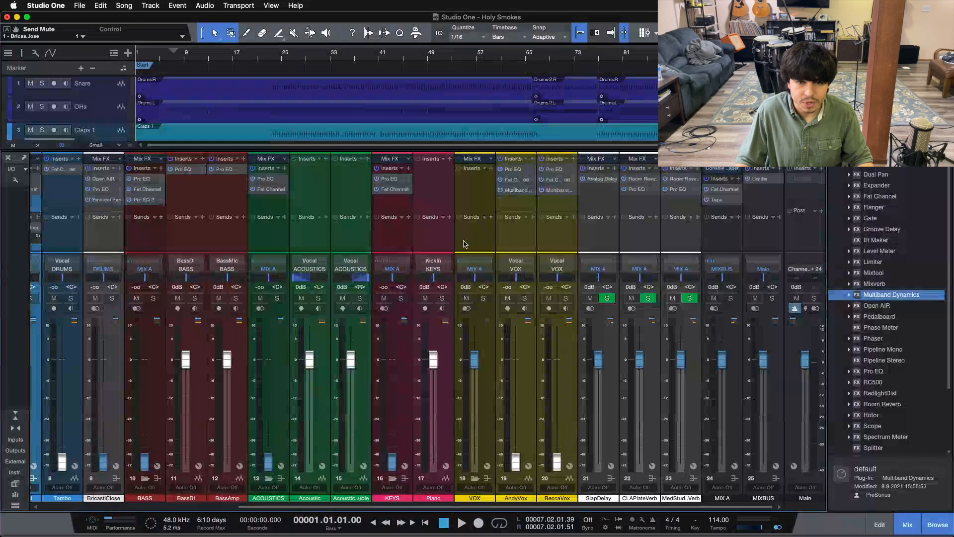
pyautogui.click(396, 233)
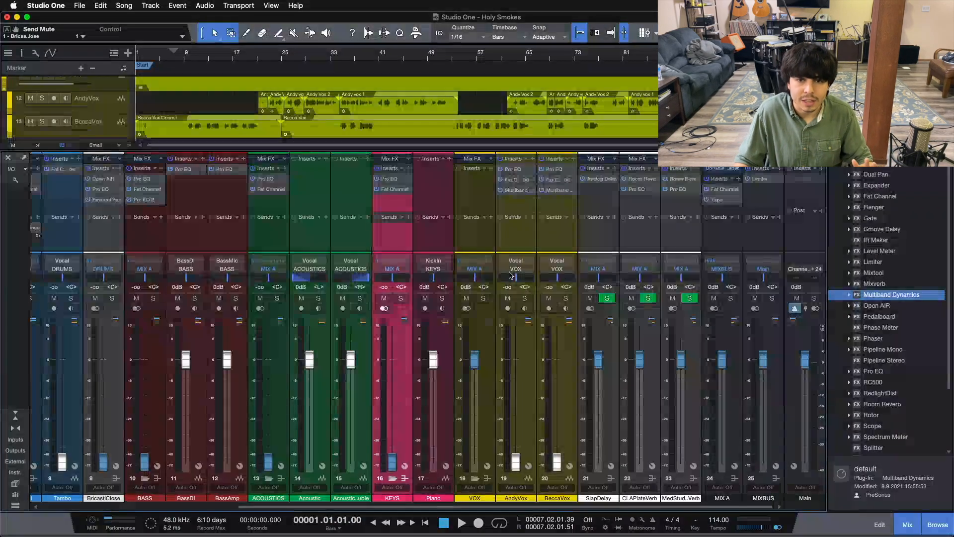
pyautogui.click(513, 245)
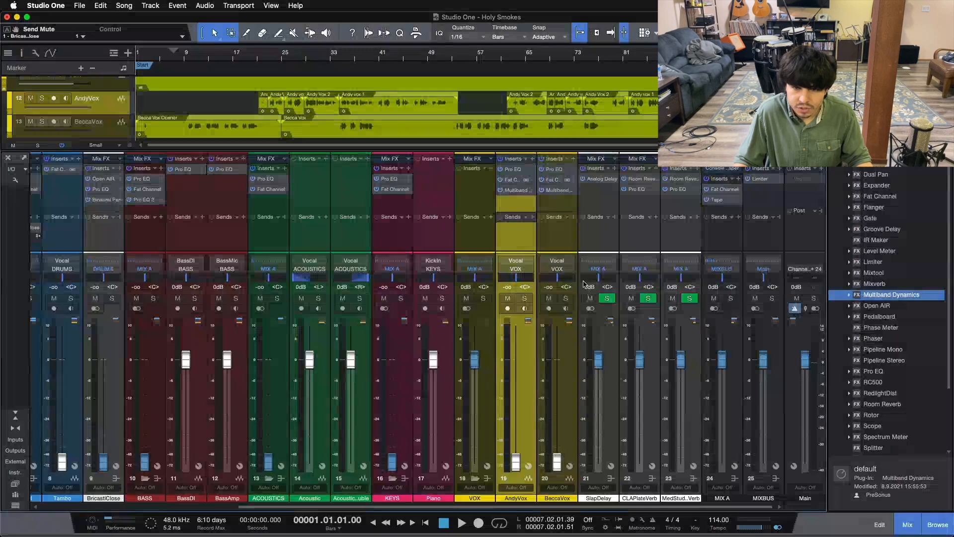
pyautogui.click(532, 217)
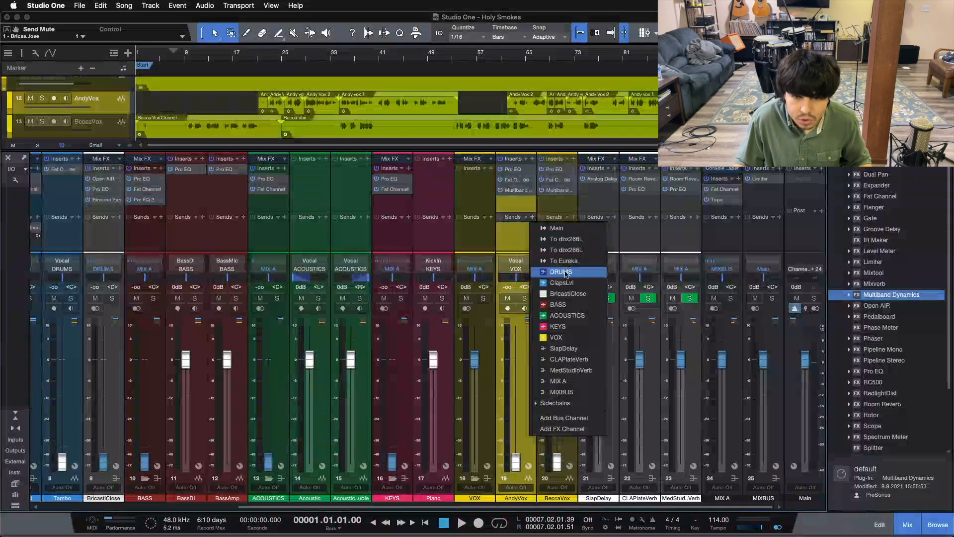
pyautogui.click(568, 359)
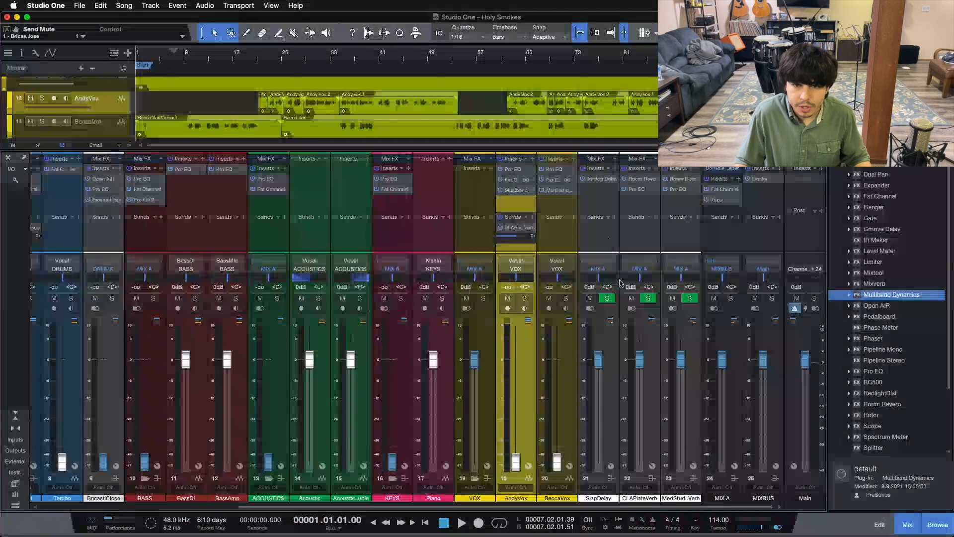
# Select the SlapDelay, CLAPlateVerb and MedStudioVerb channels together and color them white
pyautogui.click(601, 397)
pyautogui.keyDown('shift'); pyautogui.click(683, 405); pyautogui.keyUp('shift')
pyautogui.click(631, 499)
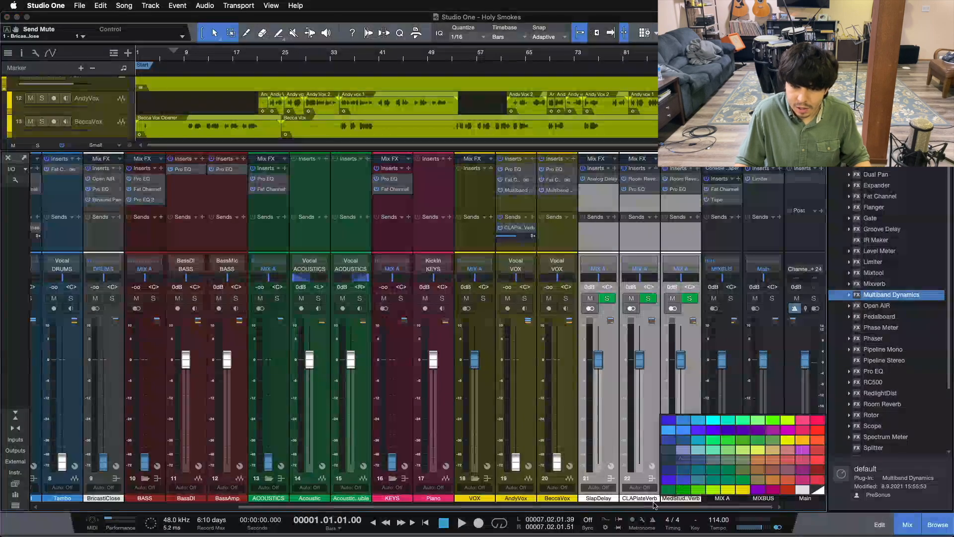
pyautogui.click(798, 494)
# Add a send from vocal channel 20 to the CLAPlateVerb channel
pyautogui.click(548, 236)
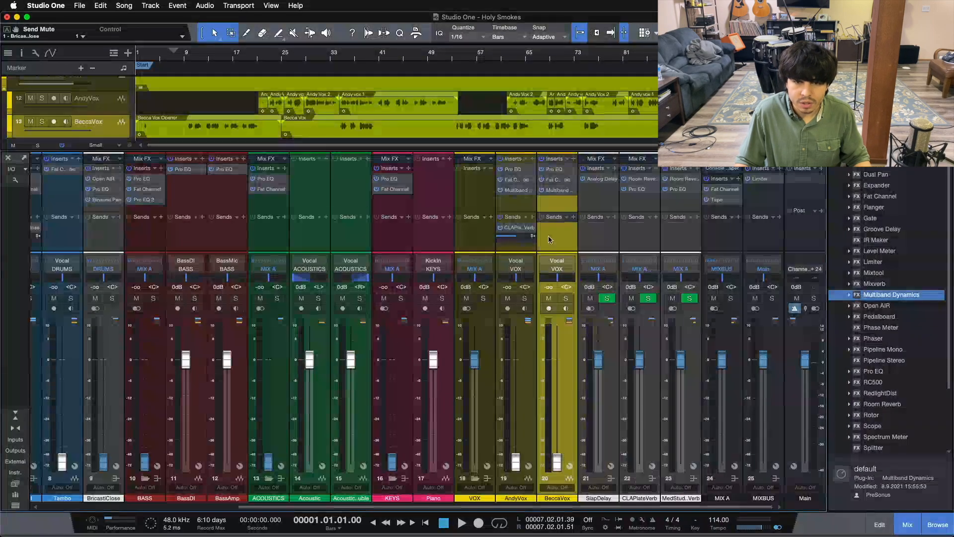
pyautogui.click(573, 217)
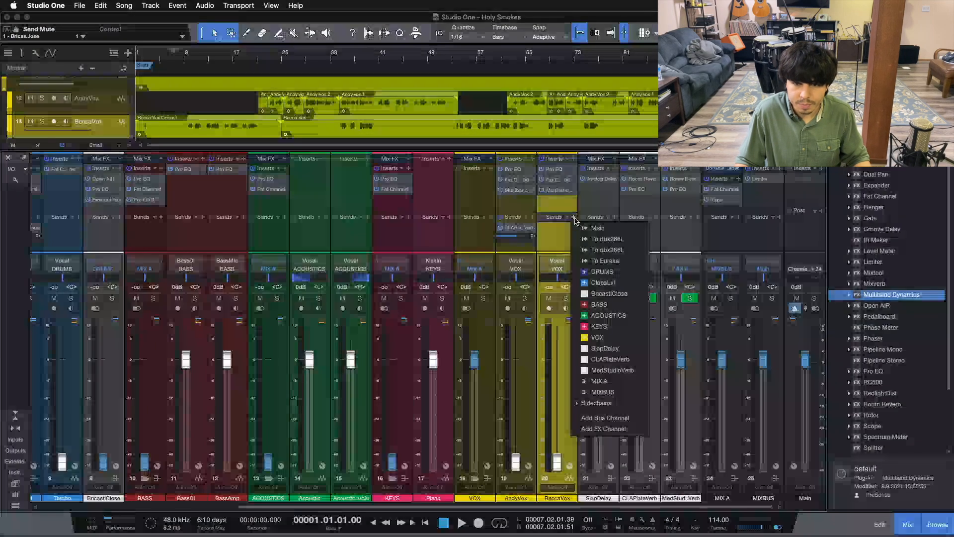
pyautogui.click(614, 364)
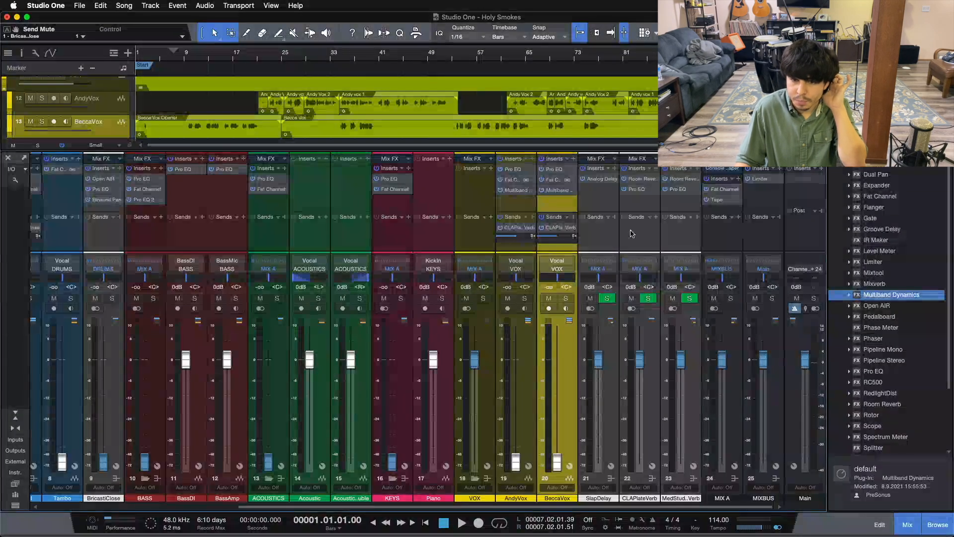
# Remove the SlapDelay and MedStudioVerb channels from the mixer, keeping CLAPlateVerb
pyautogui.rightClick(616, 234)
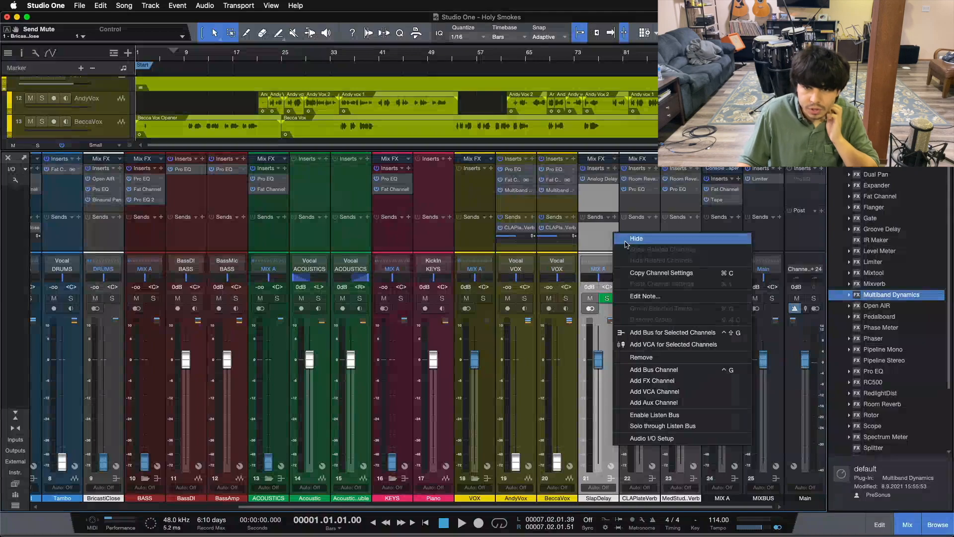
pyautogui.click(653, 357)
pyautogui.rightClick(682, 232)
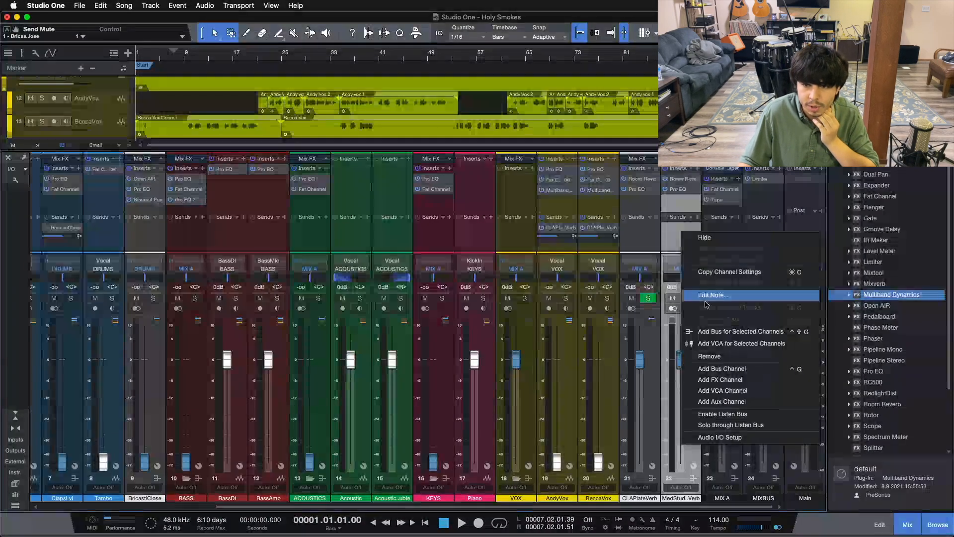
pyautogui.click(711, 358)
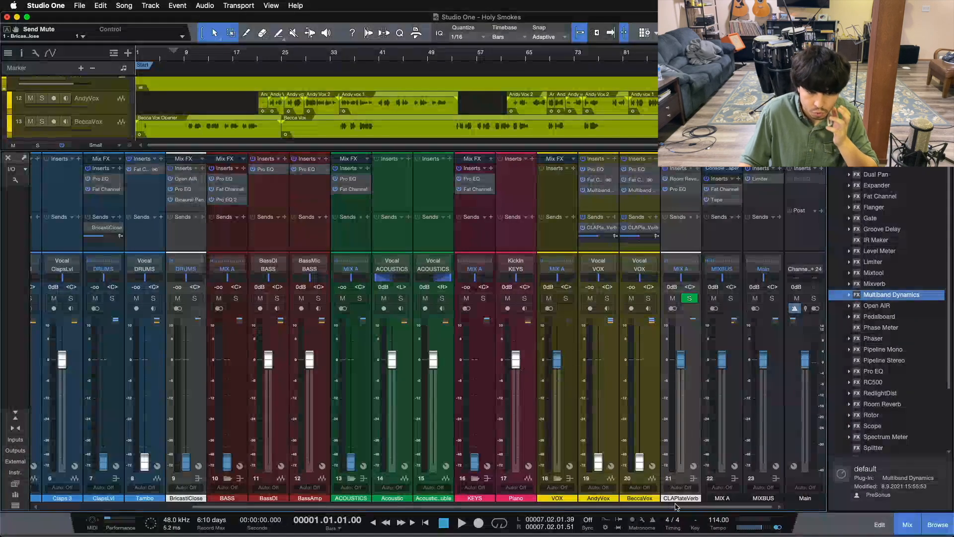
# Open the Limiter insert on the Snare channel to inspect its settings, and close its window
pyautogui.hscroll(-5, 625, 497)
pyautogui.hscroll(5, 625, 497)
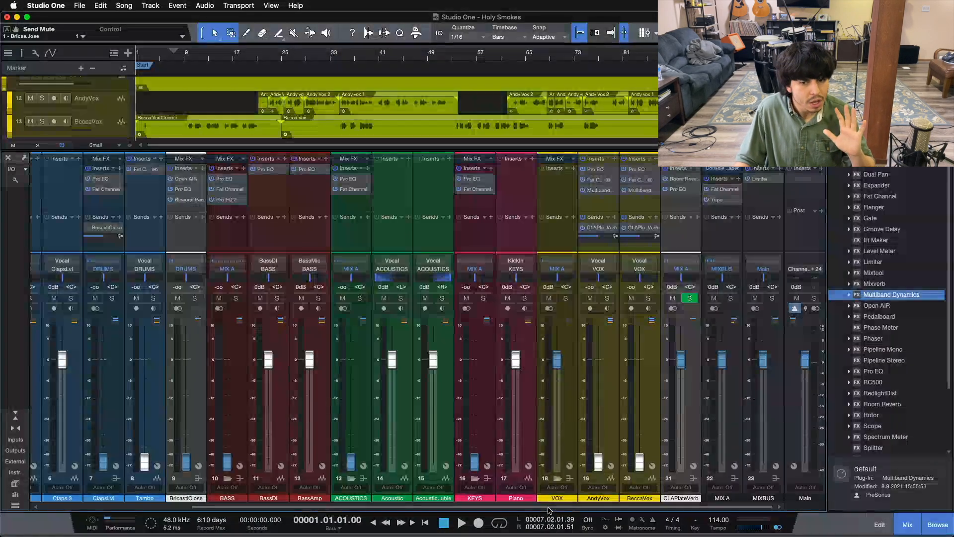
pyautogui.hscroll(-5, 530, 406)
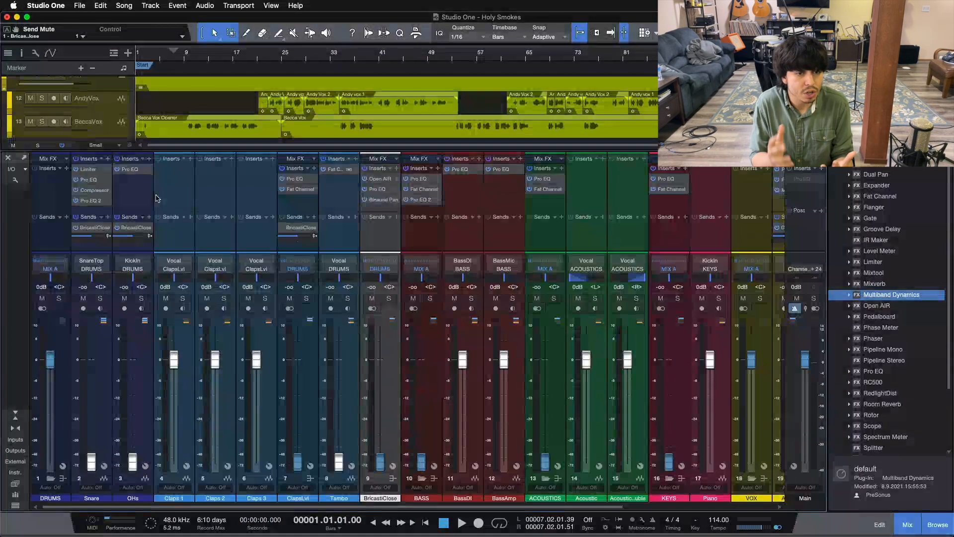
pyautogui.doubleClick(89, 169)
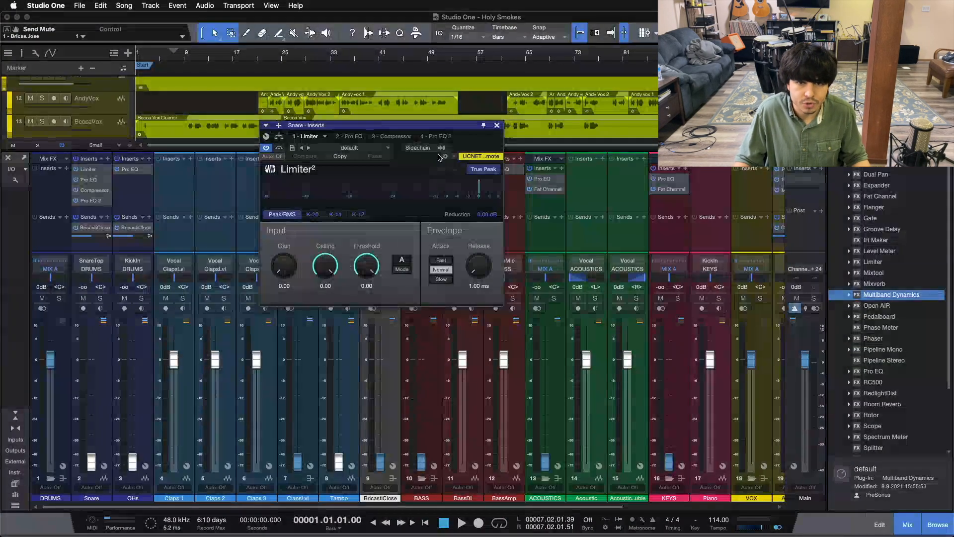
pyautogui.click(497, 126)
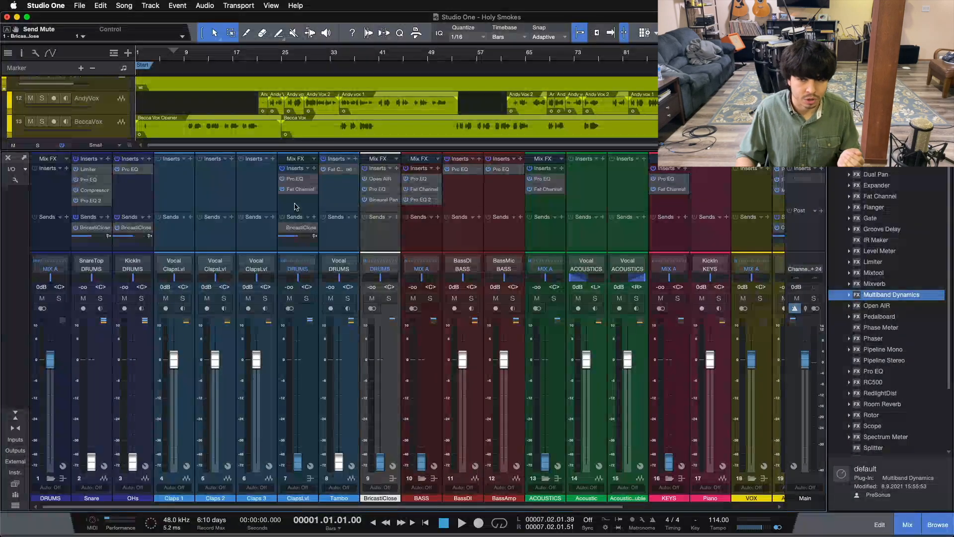
pyautogui.scroll(1, 875, 298)
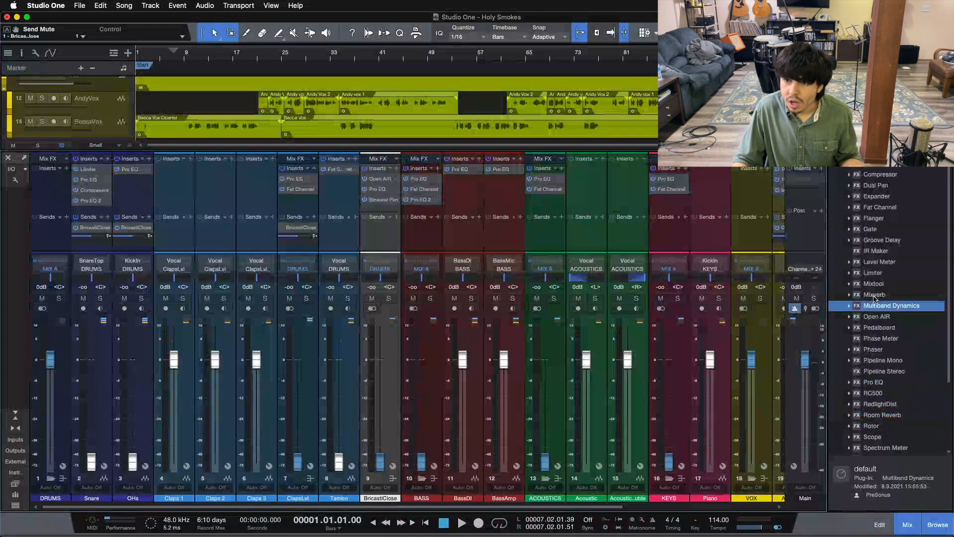
pyautogui.scroll(3, 895, 294)
pyautogui.scroll(-1, 896, 301)
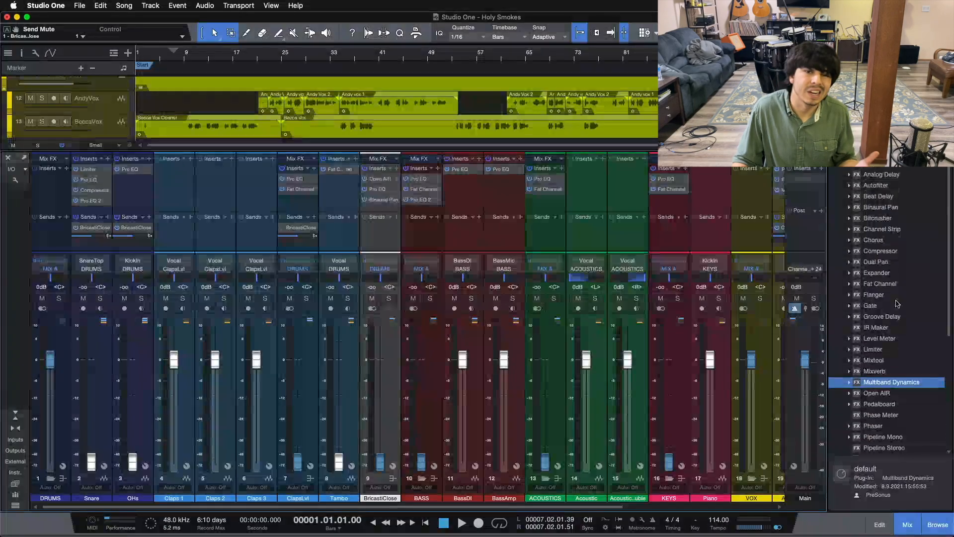
pyautogui.click(423, 237)
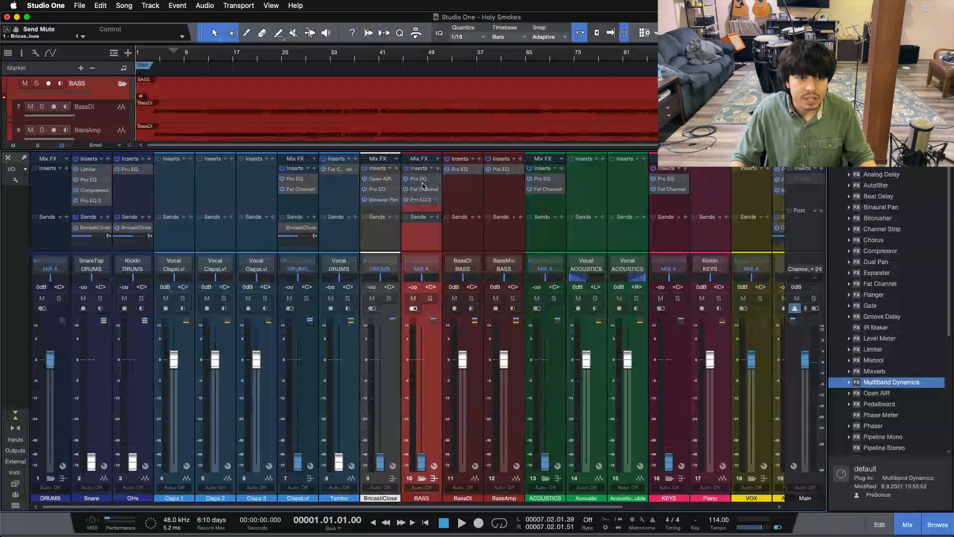
pyautogui.moveTo(245, 507); pyautogui.dragTo(2, 497)
pyautogui.click(132, 188)
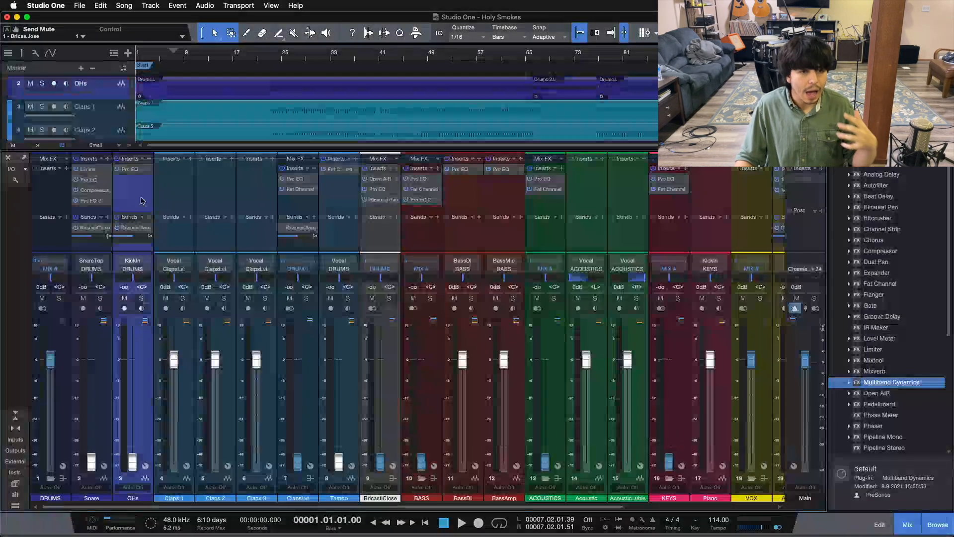